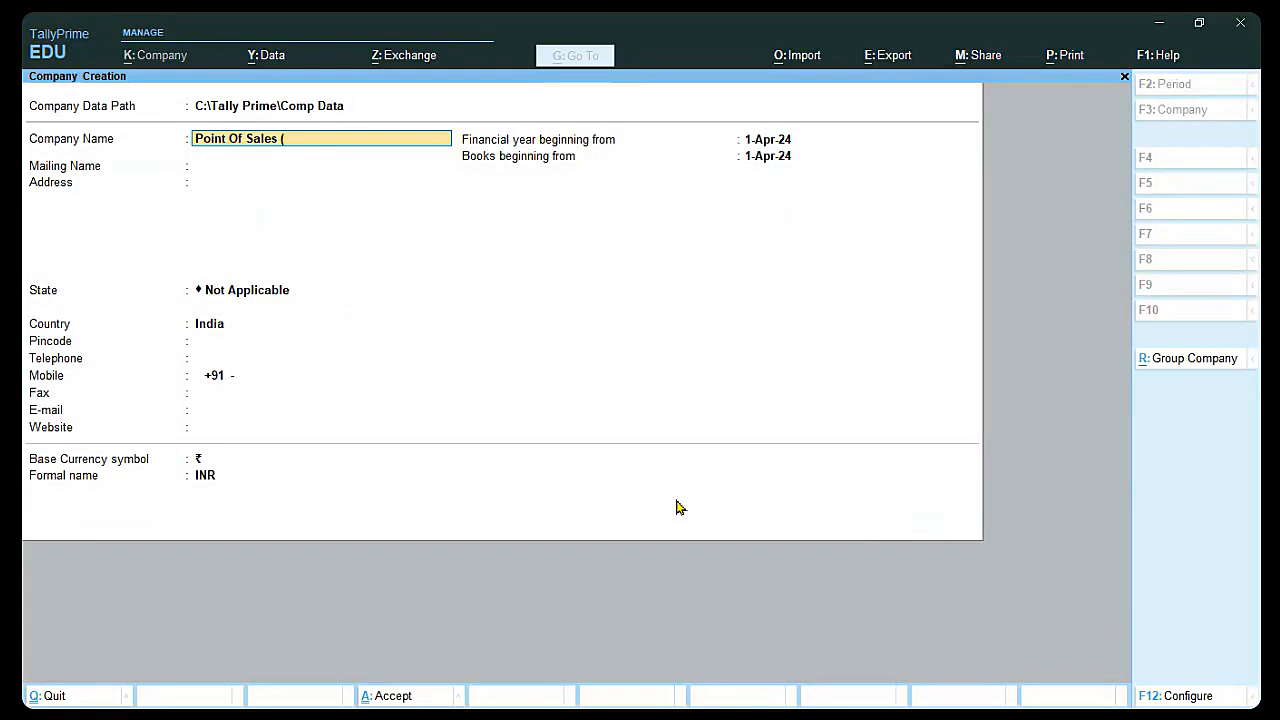
Complete the new company's name as Point Of Sales (POS), set its state to Haryana and save the company
type("POS)")
key("Return")
key("Return")
key("Return")
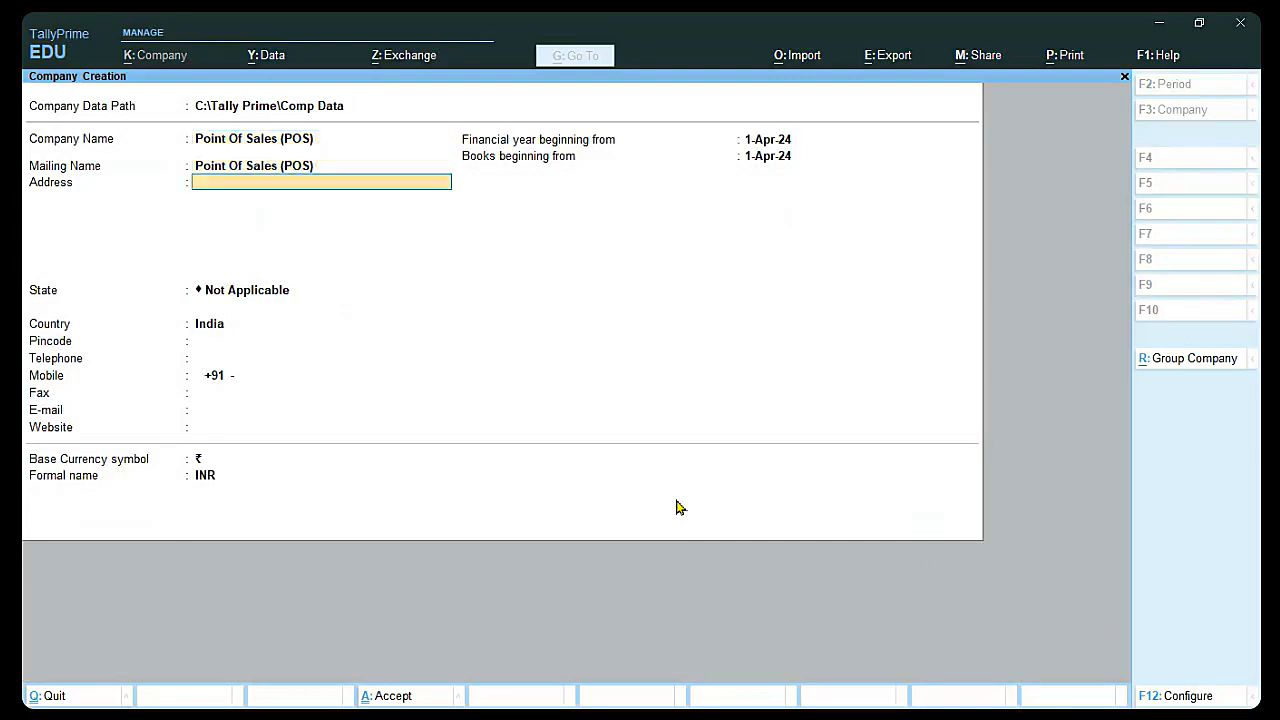
type("Har")
key("Return")
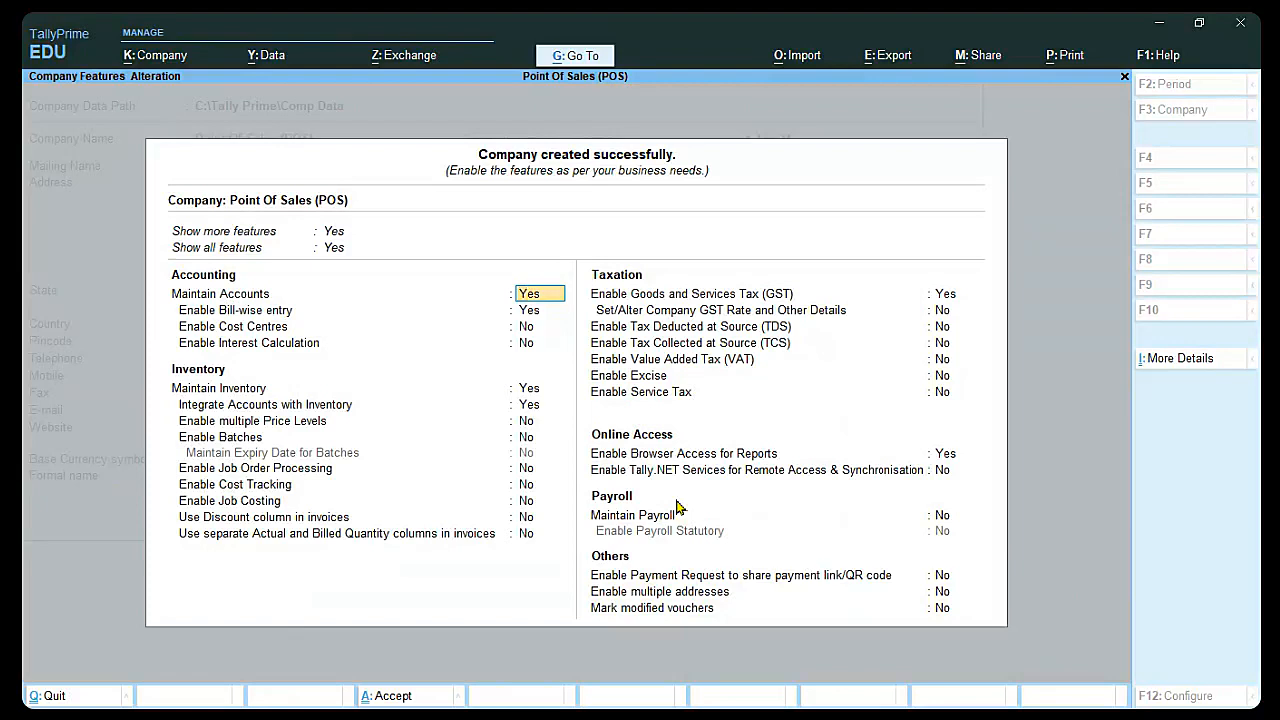
Enable the discount column in invoices for the new company and save the company features
key("Return")
key("Return")
key("Return")
key("Return")
key("Return")
key("Return")
key("Return")
key("Return")
key("Return")
key("Return")
key("Return")
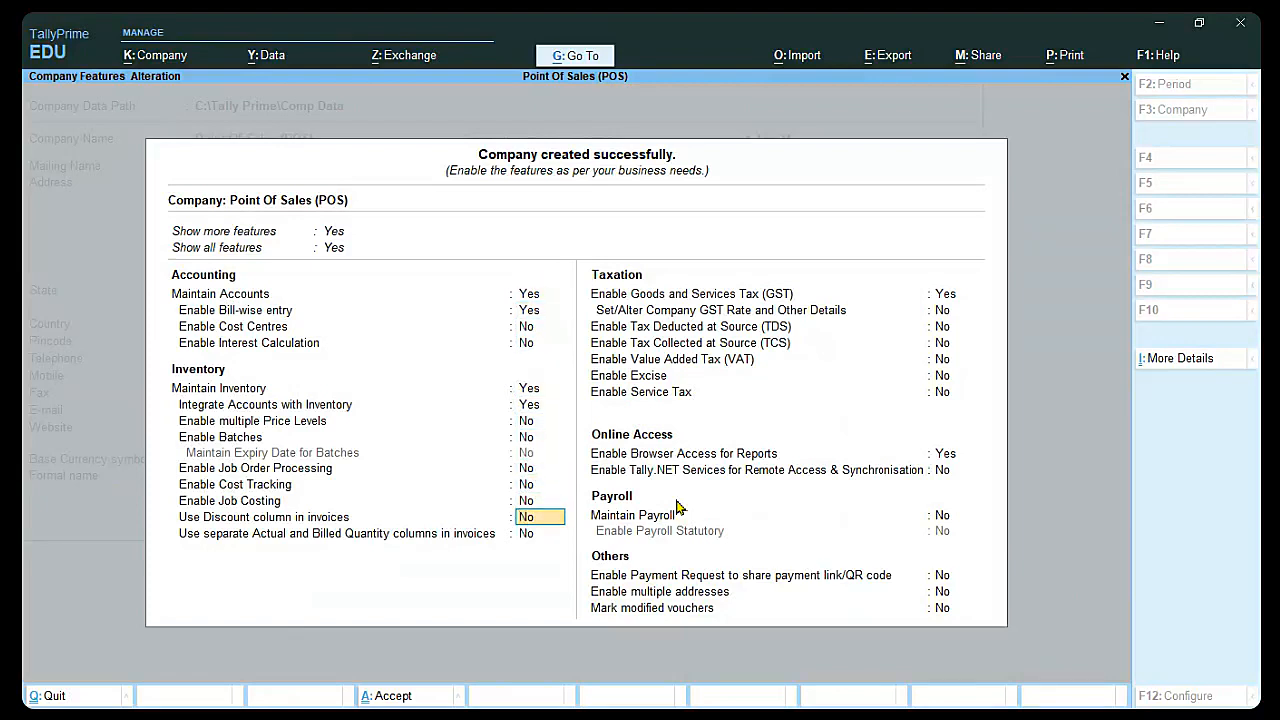
key("y")
key("Return")
key("Return")
key("Return")
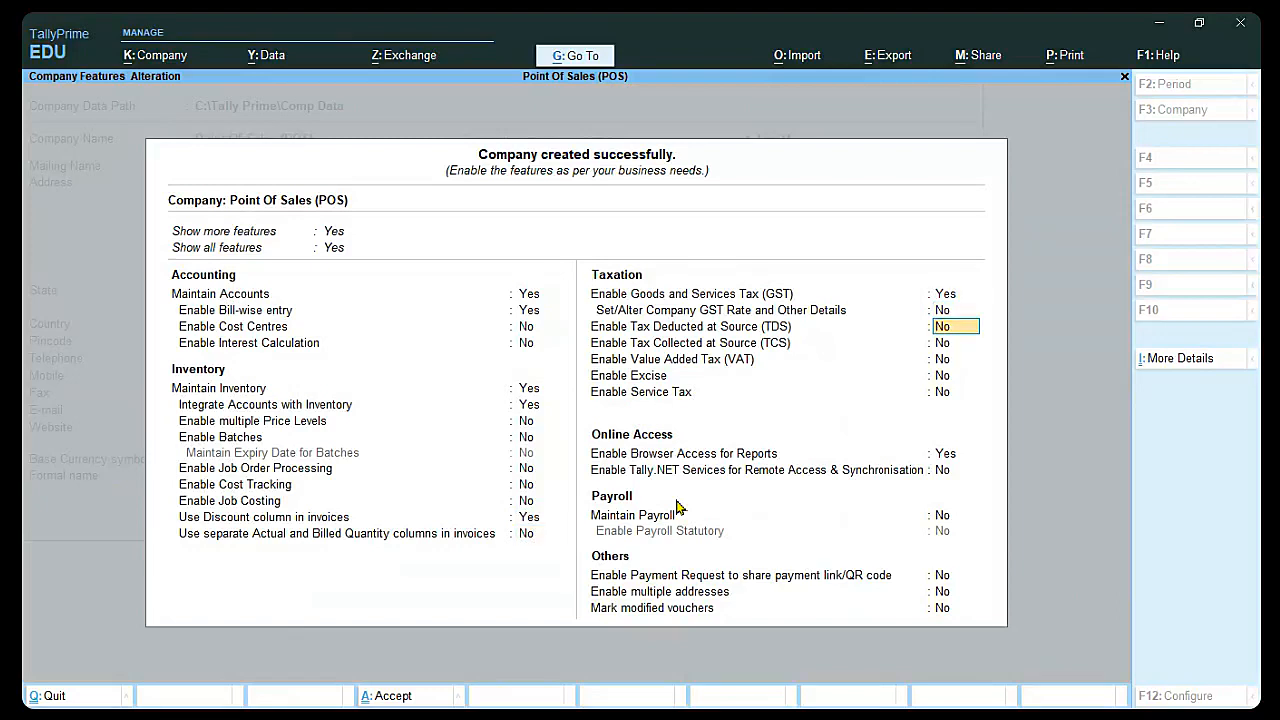
key("ctrl+a")
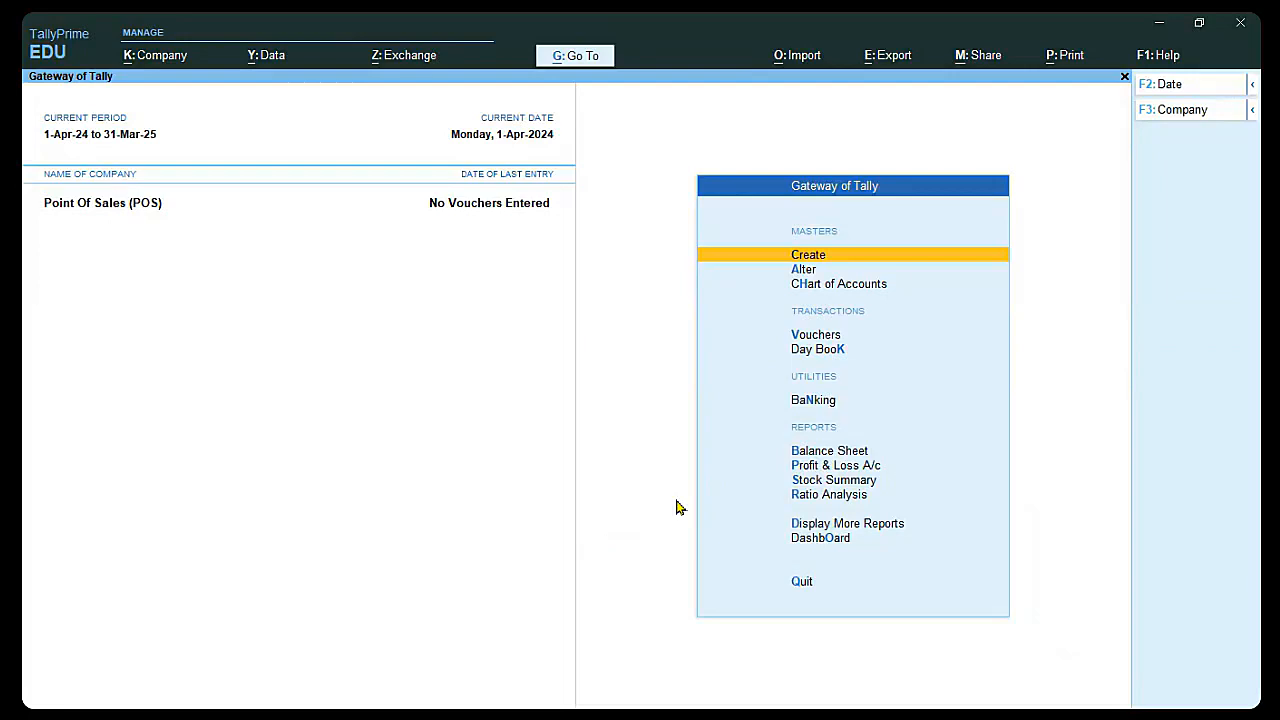
Start a new voucher type named Point Of Sales (POS), based on the Sales type with the default abbreviation
key("Return")
key("Down")
key("Down")
key("Down")
key("Return")
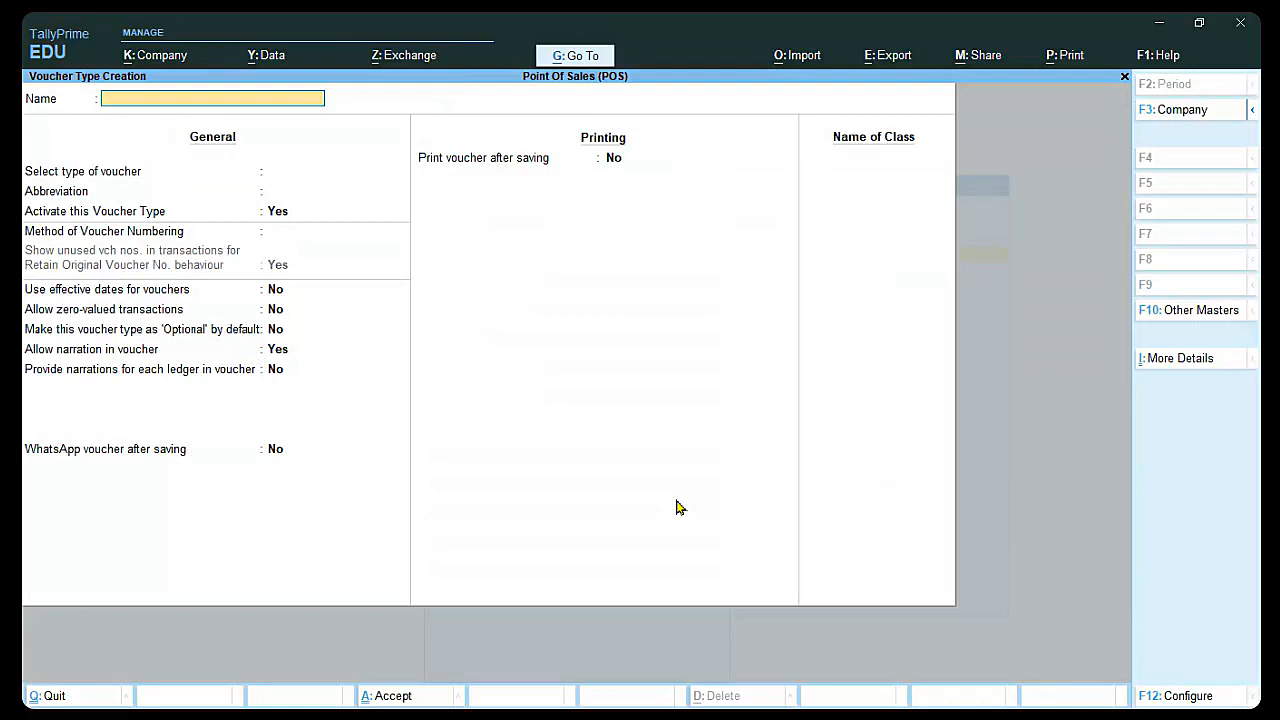
type("Point Of Sales (POS")
key("Return")
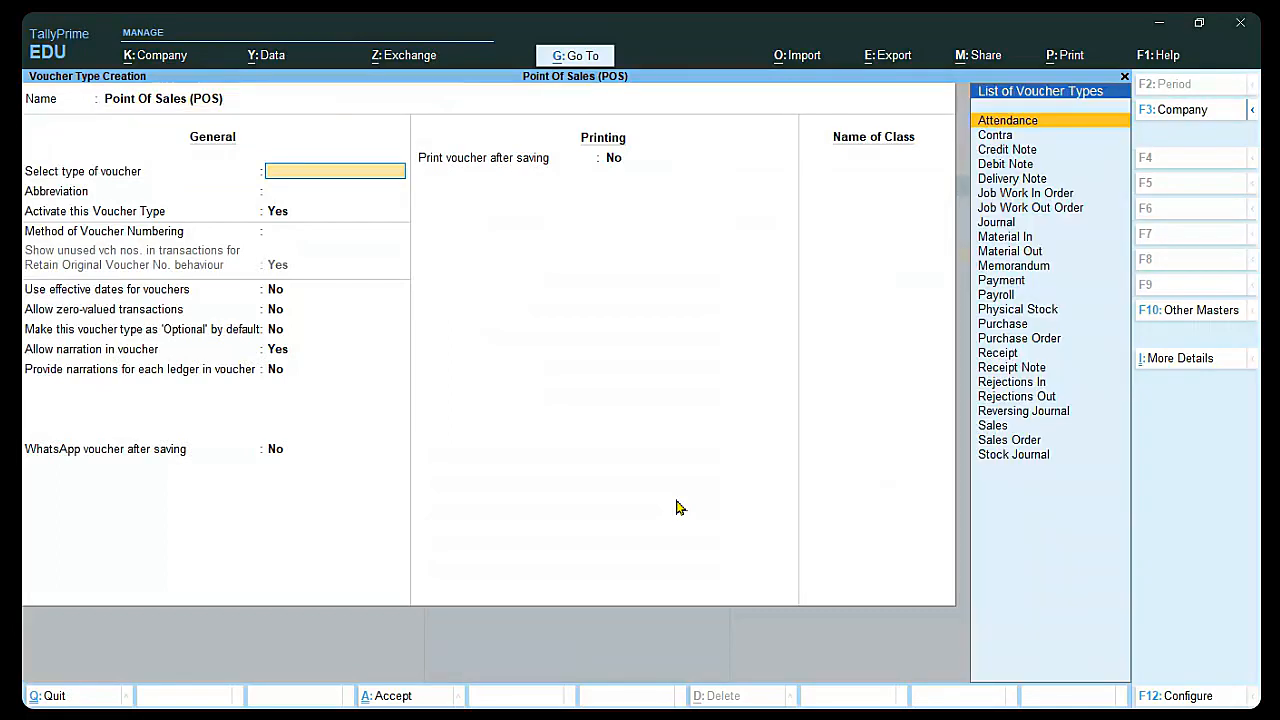
type("Sale")
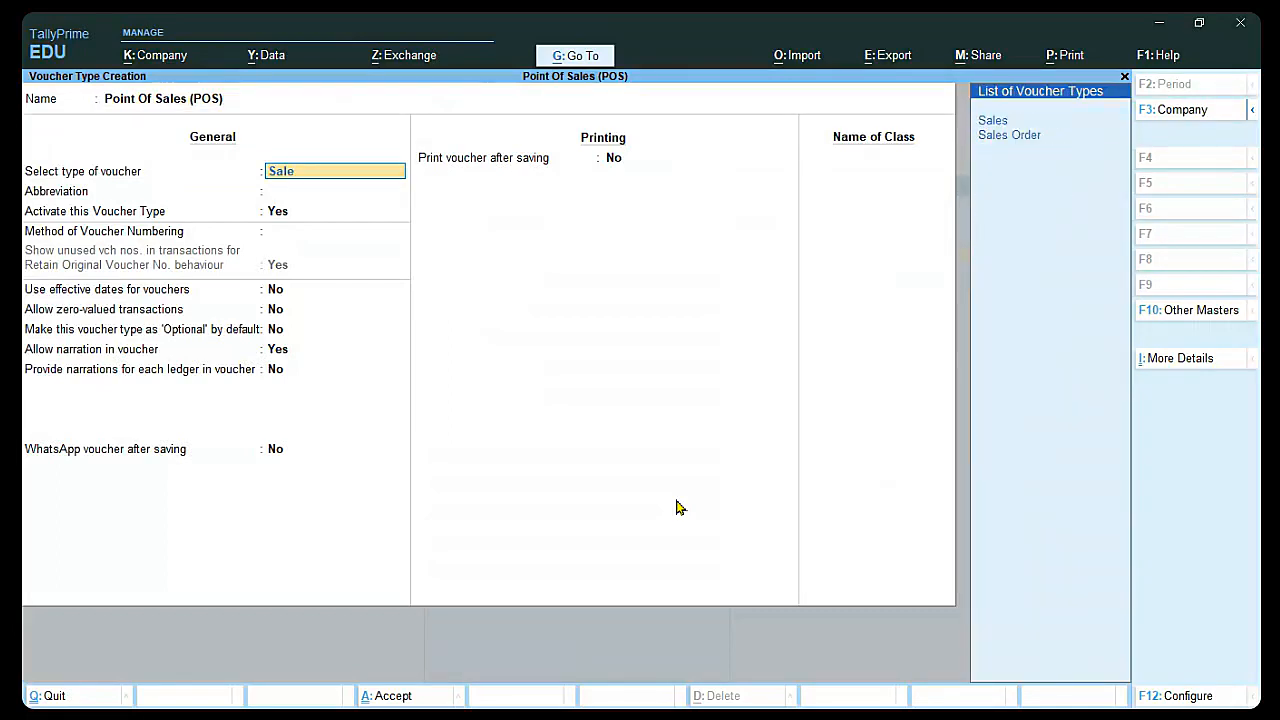
key("Return")
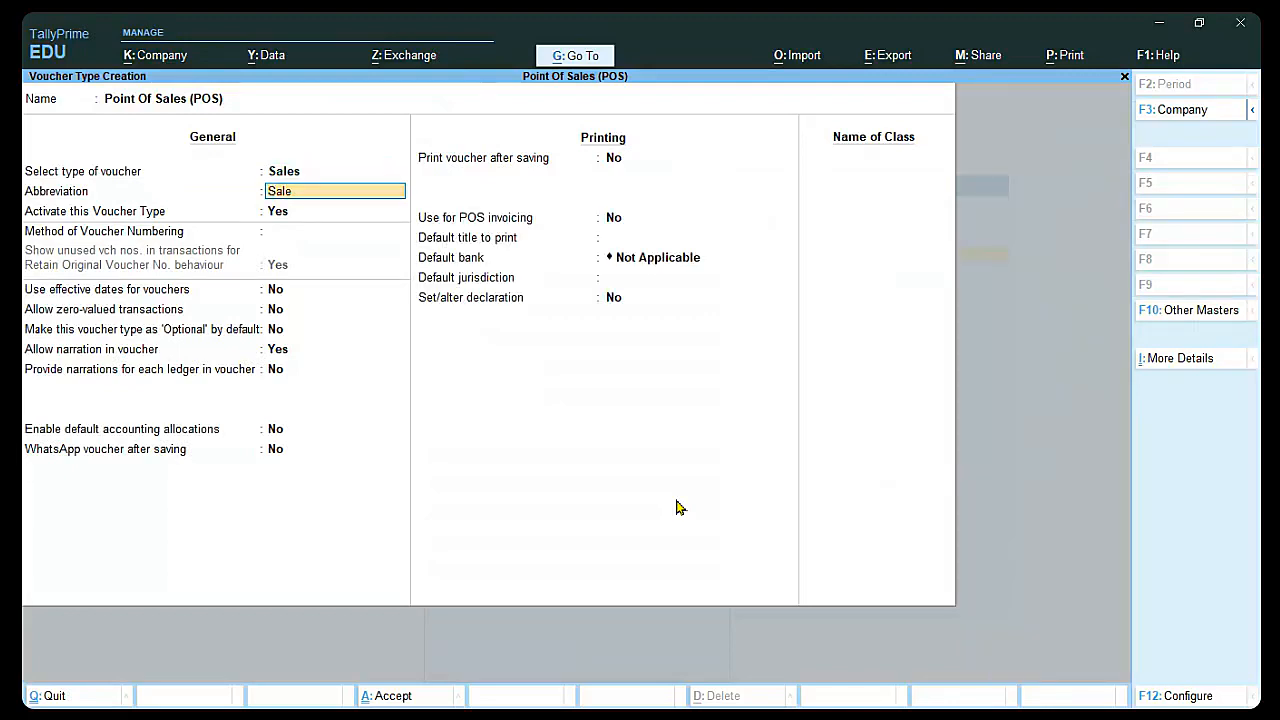
key("Return")
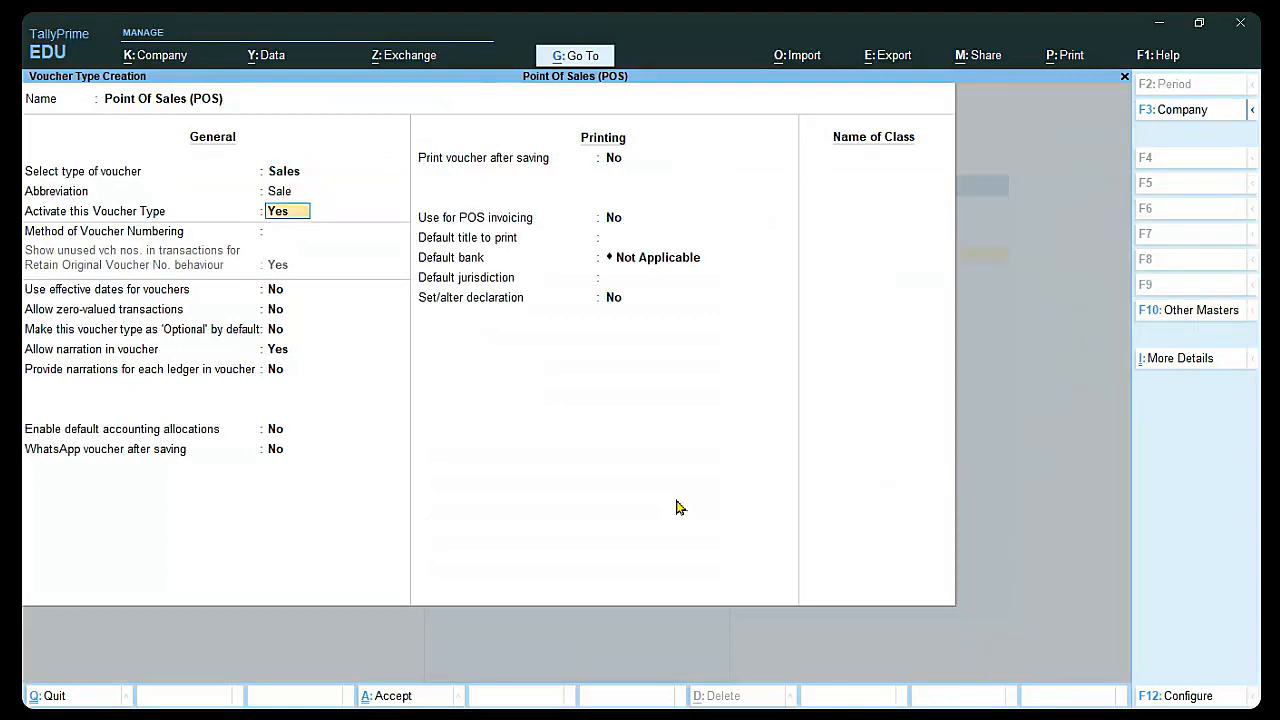
Set voucher numbering to Automatic (Manual Override), prevent duplicate voucher numbers, and enable additional numbering details
key("Return")
key("Down")
key("Down")
key("Up")
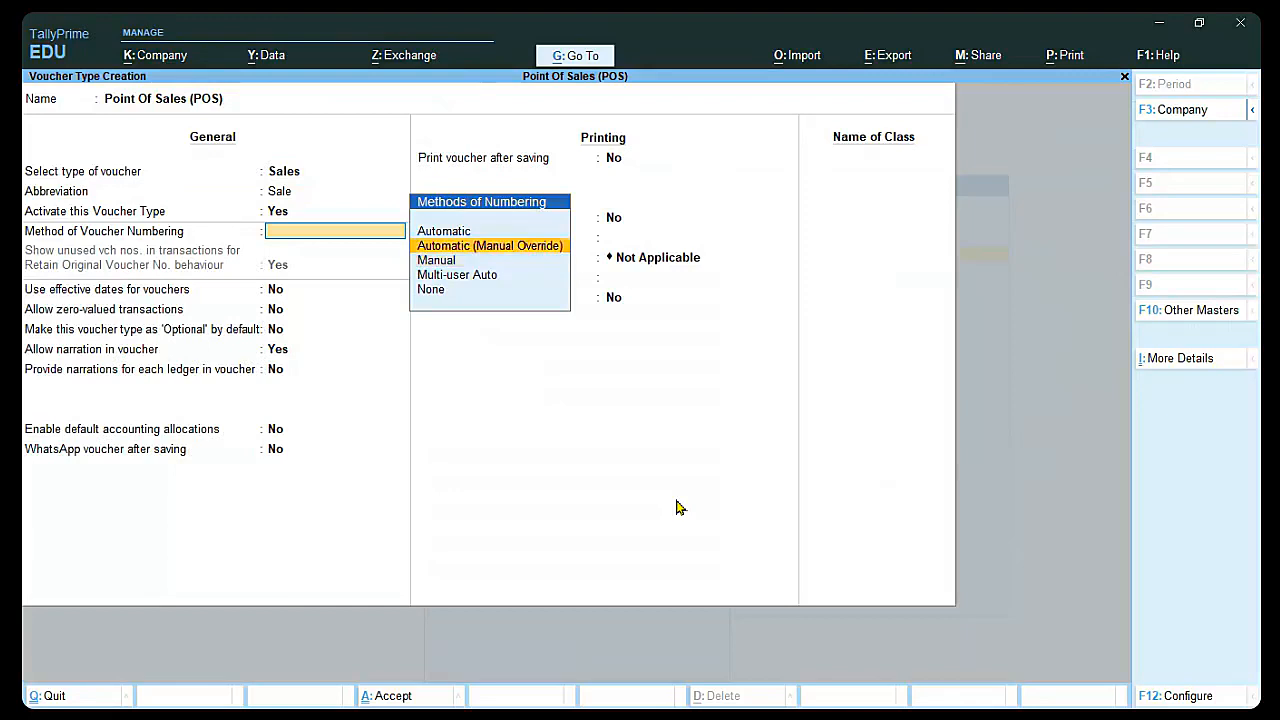
key("Return")
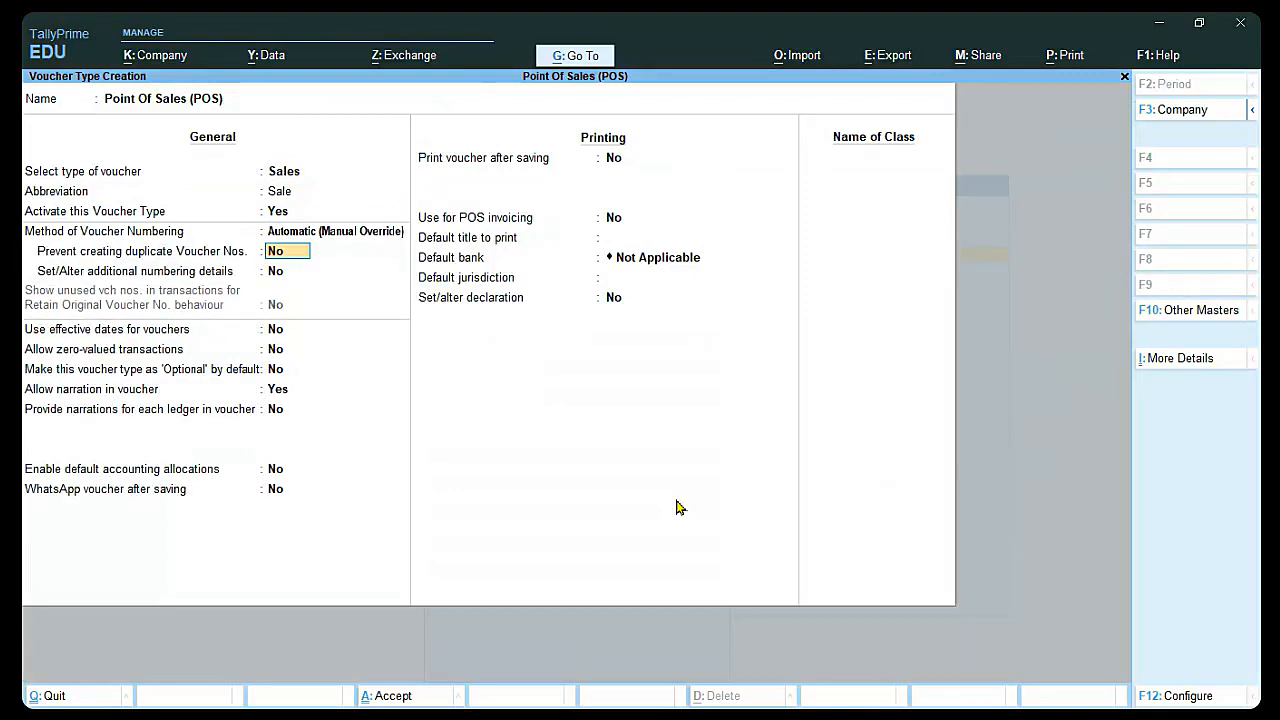
type("y")
key("Return")
type("y")
key("Return")
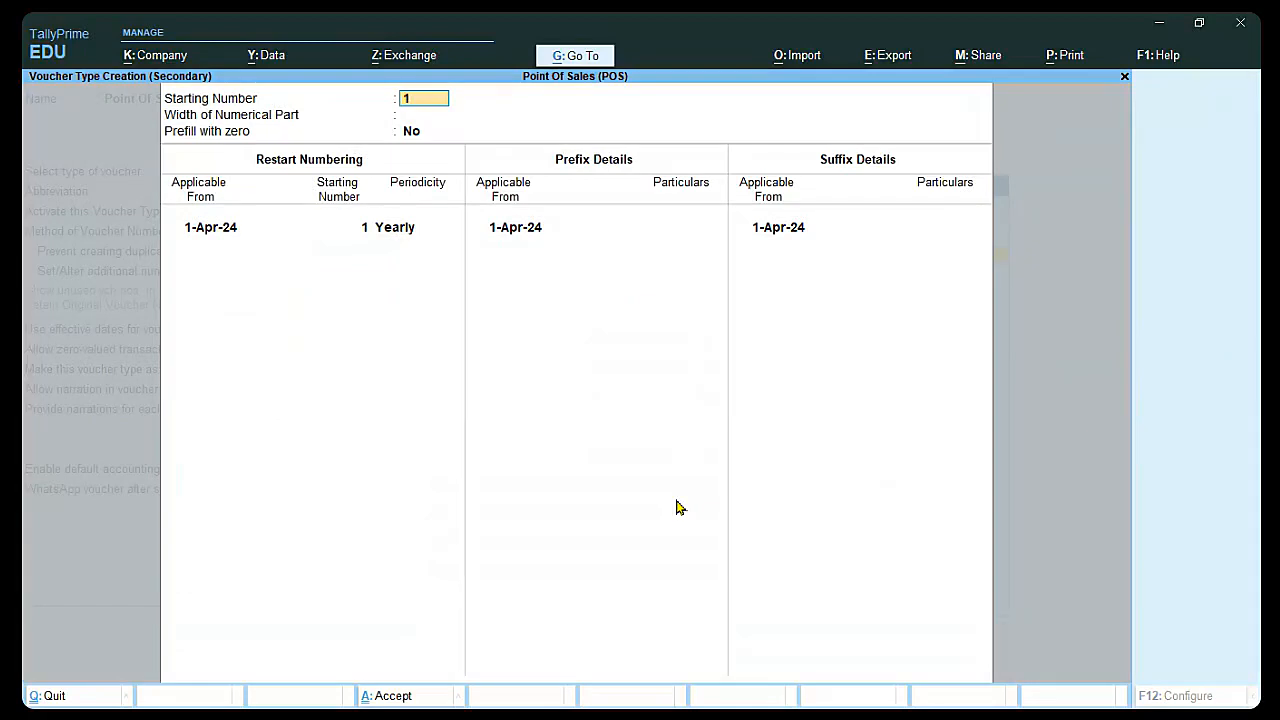
Set the voucher starting number to 5 and the numerical width to 5, with zero prefill enabled
type("5")
key("Return")
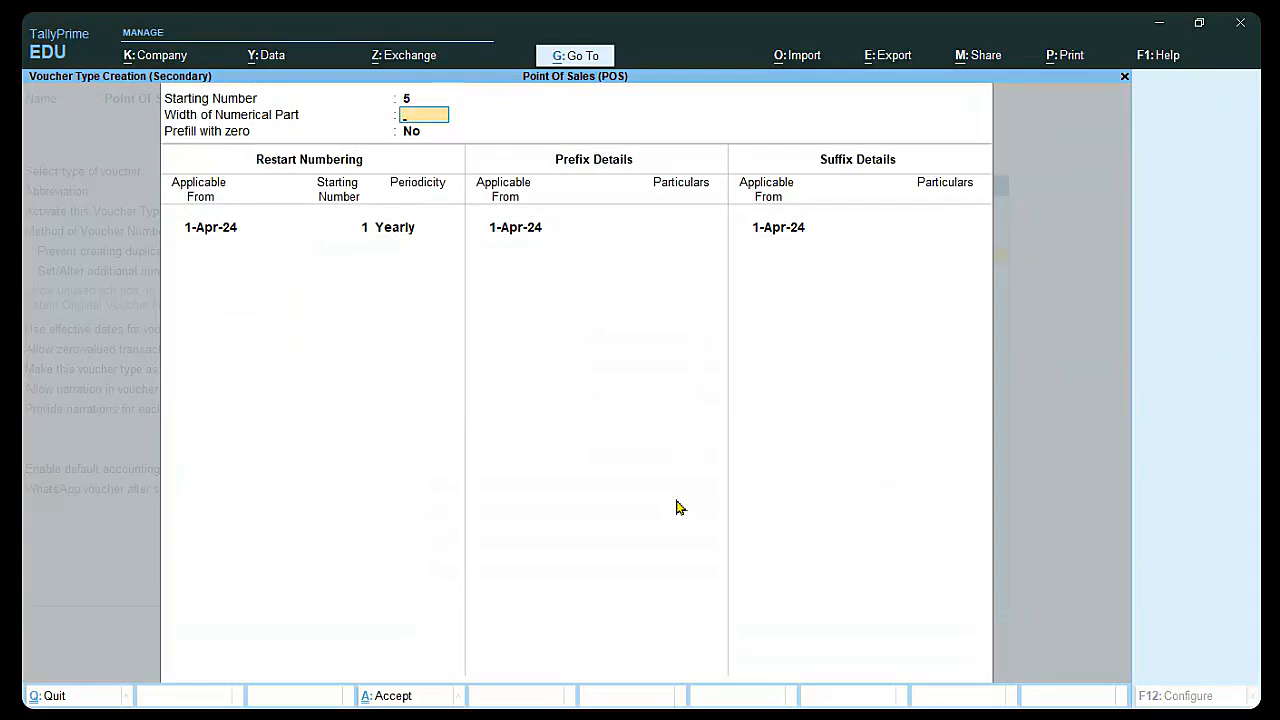
type("5")
key("Return")
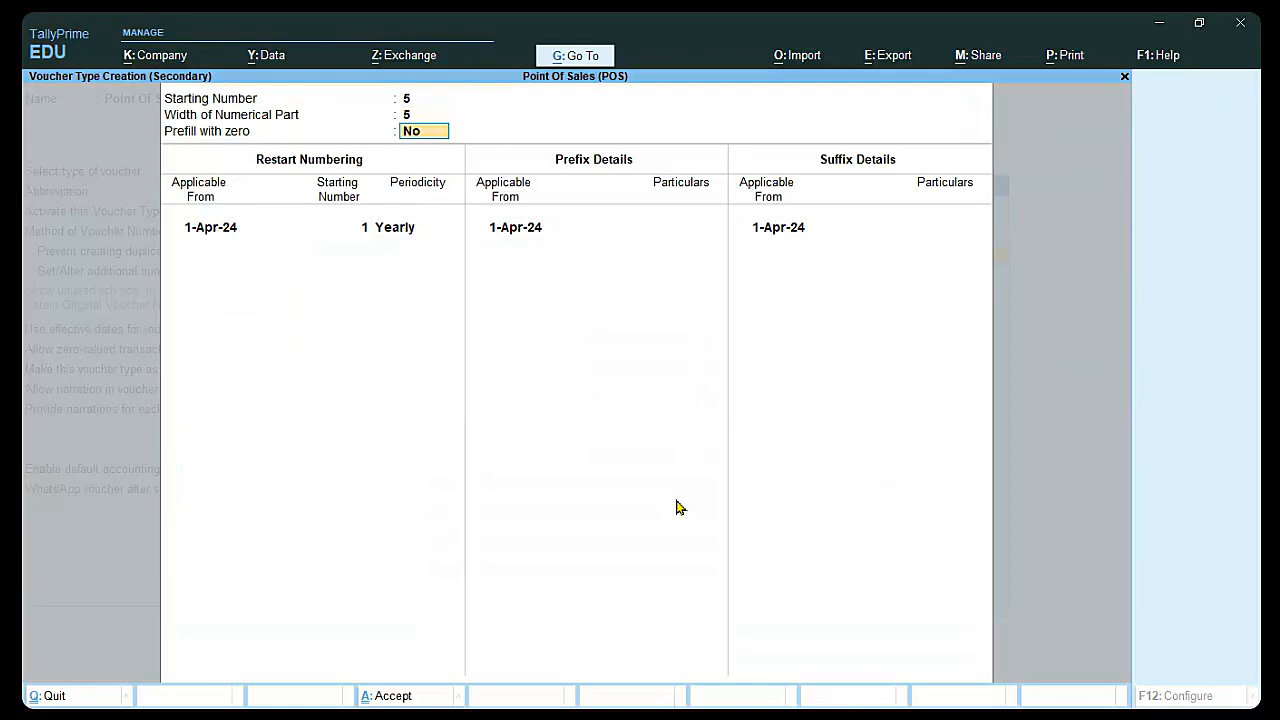
type("y")
key("Return")
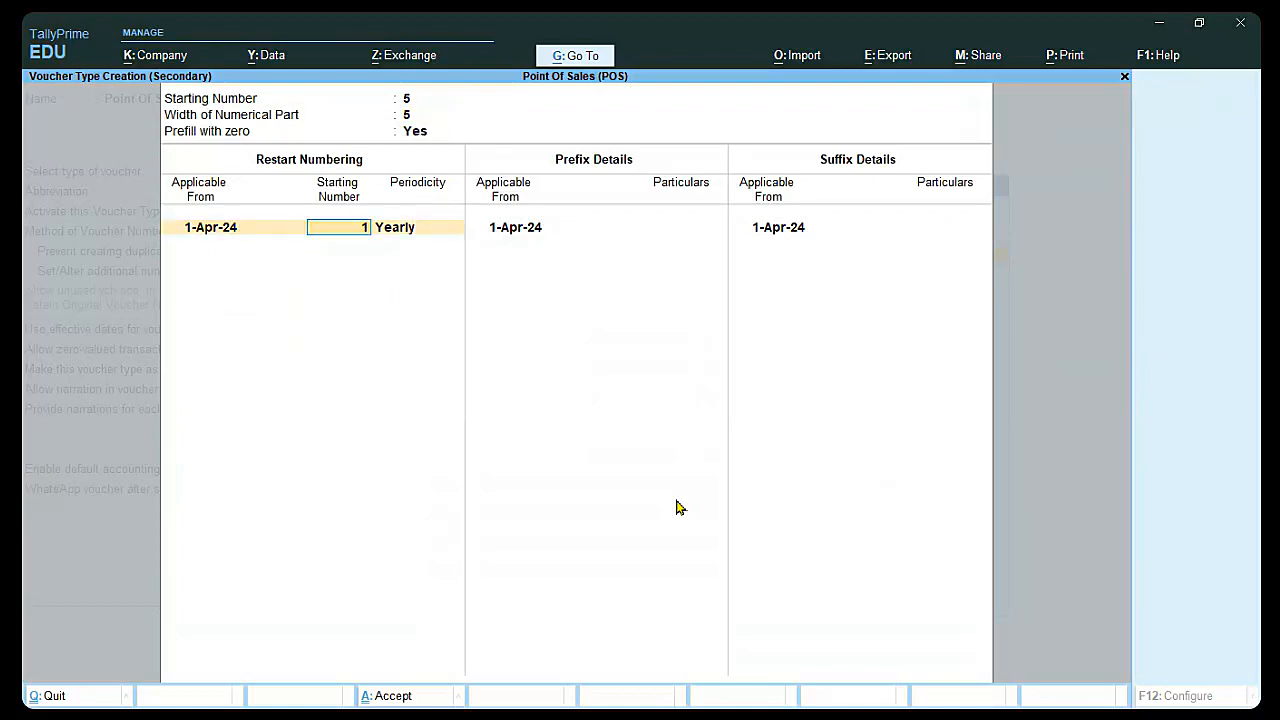
Set the restart numbering from 1-Apr-24 to start at 54321 with Monthly periodicity
type("543")
key("BackSpace")
type("321")
key("Return")
key("Up")
key("Up")
key("Up")
key("Return")
Add the prefix POS/ and the suffix /24 to the voucher numbers, both applicable from 1-Apr-24
key("Return")
key("Return")
type("PO")
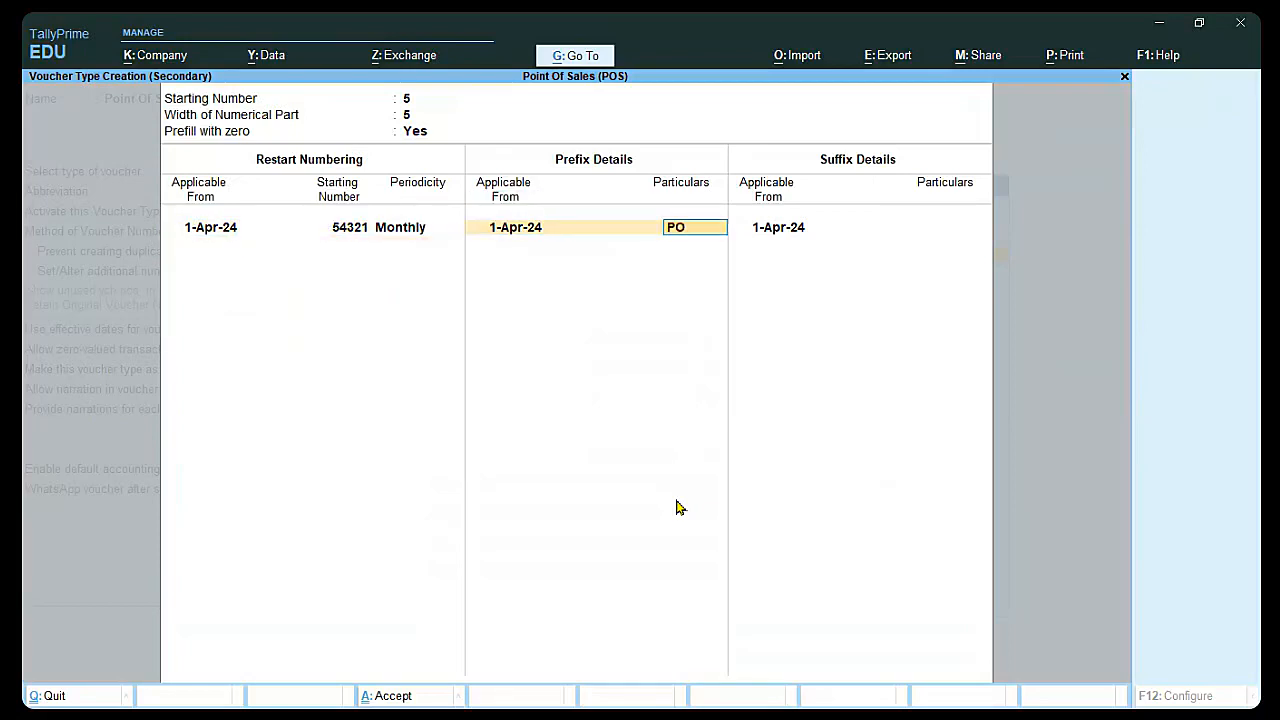
type("S/")
key("Return")
key("Return")
key("Return")
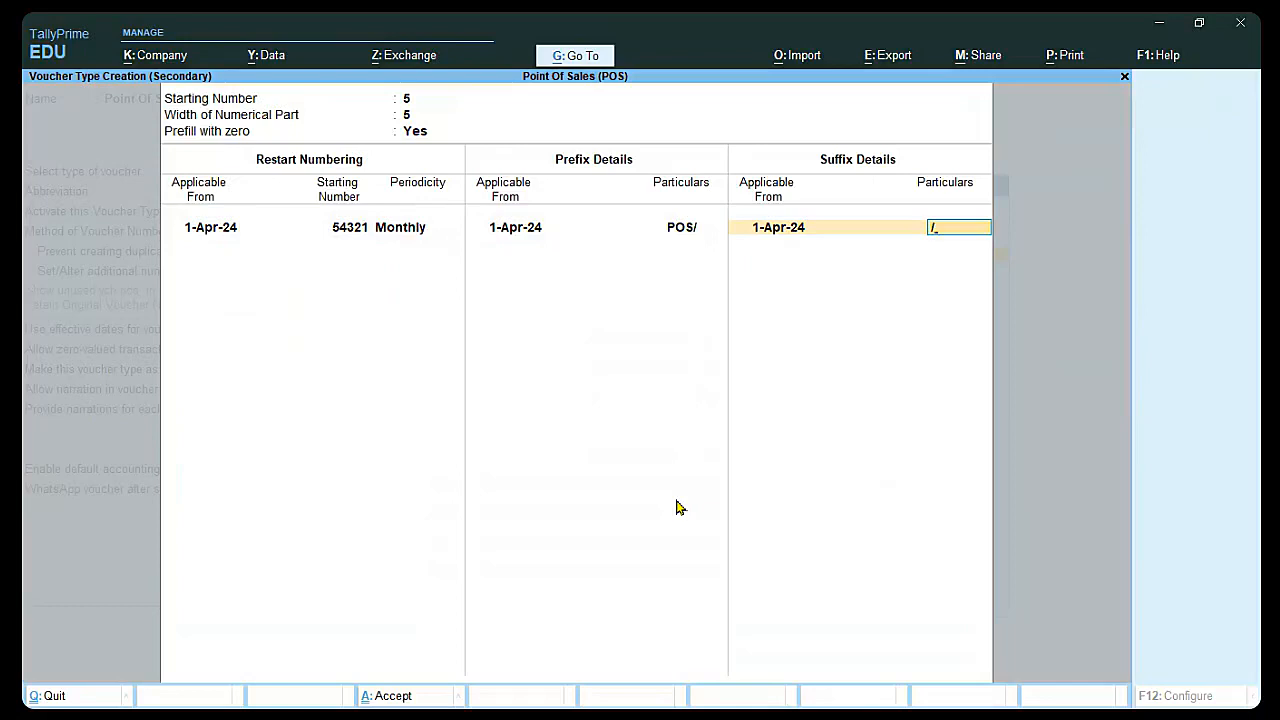
type("/24")
key("Return")
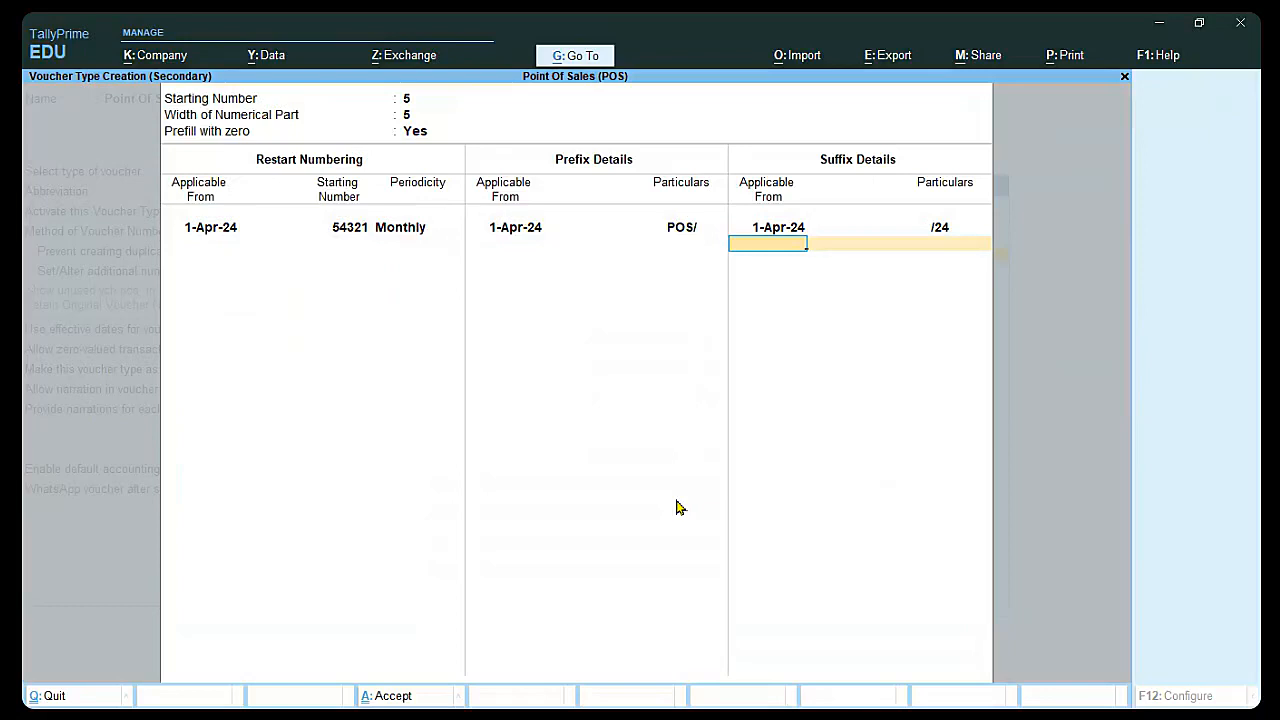
key("Return")
Keep the remaining general defaults, and enable printing after saving and POS invoicing for the voucher type
key("Return")
key("Return")
key("Return")
key("Return")
key("Return")
key("Return")
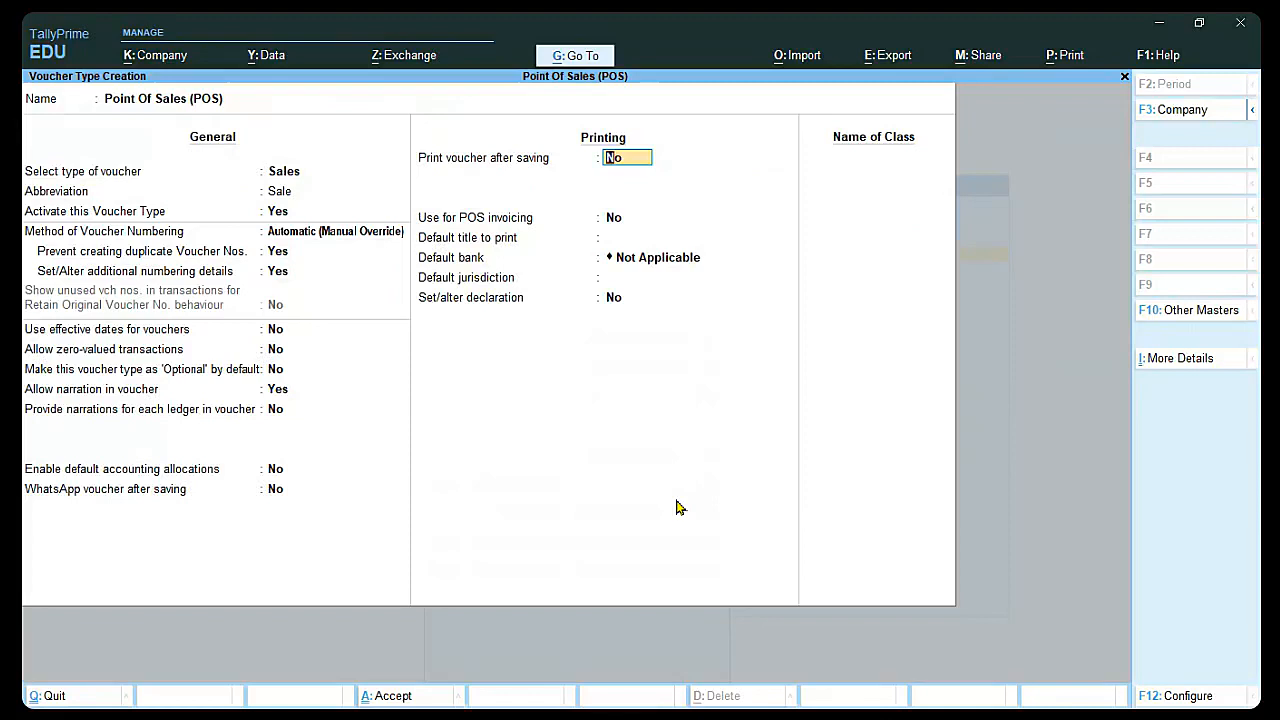
type("y")
key("Return")
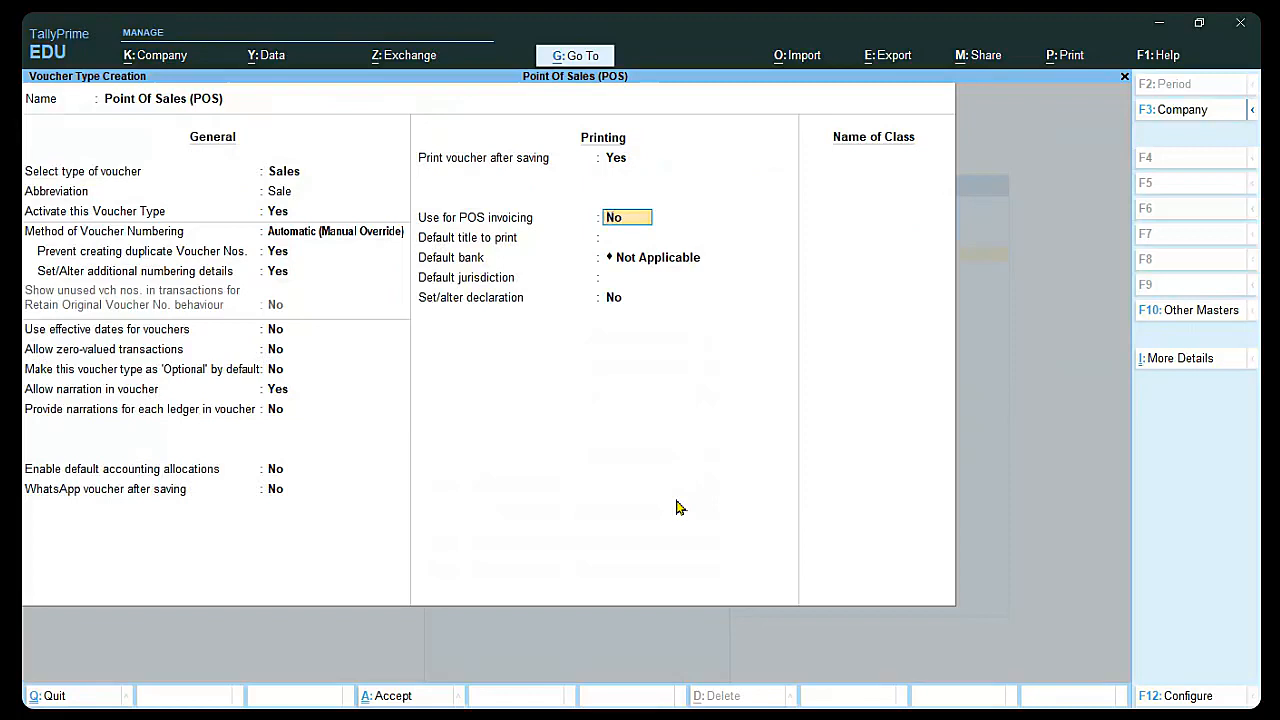
type("y")
key("Return")
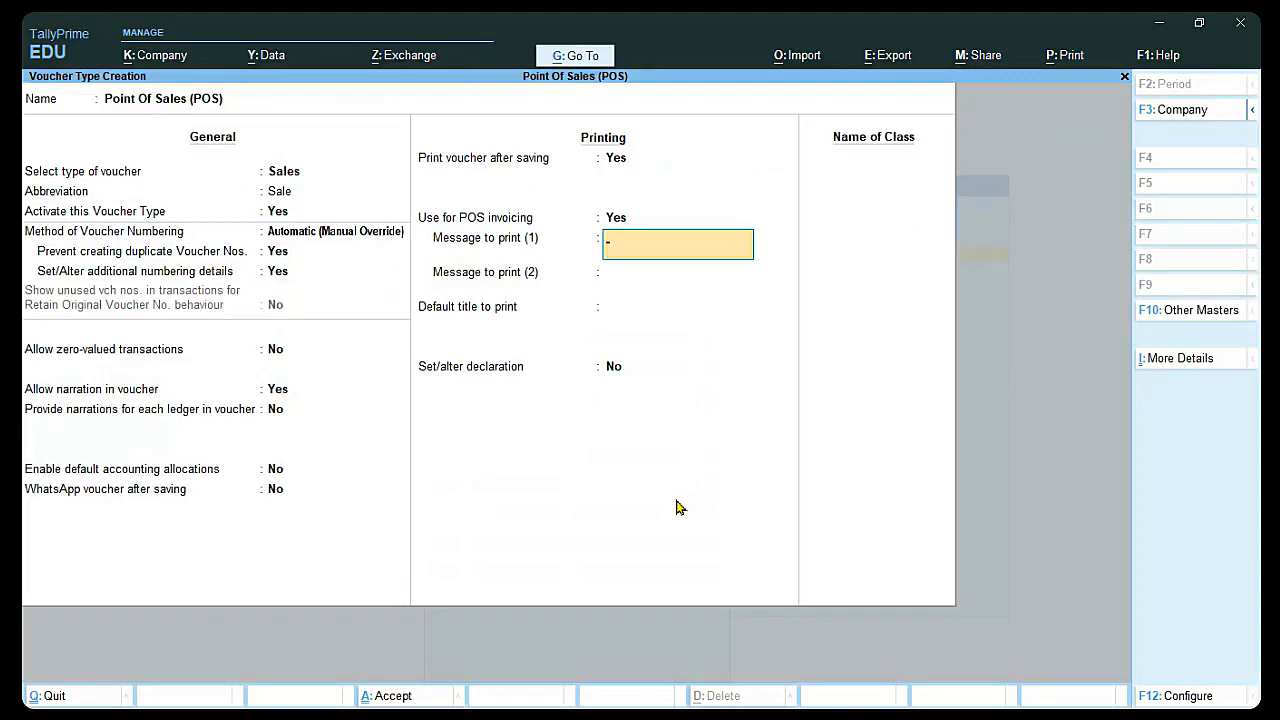
Set the first print message to "Welcome to Relieance Fresh" and the second to "Visit Again....!"
type("Welcome to Relieance Fresh")
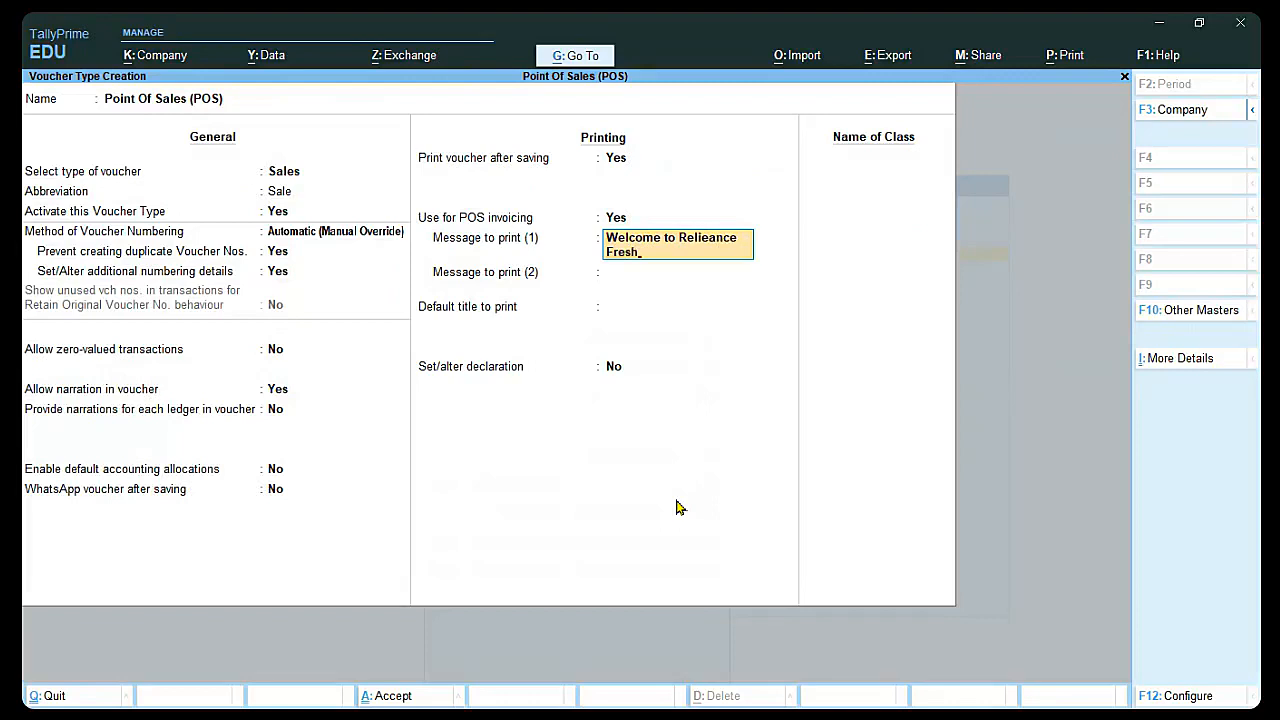
key("Return")
type("Visit again")
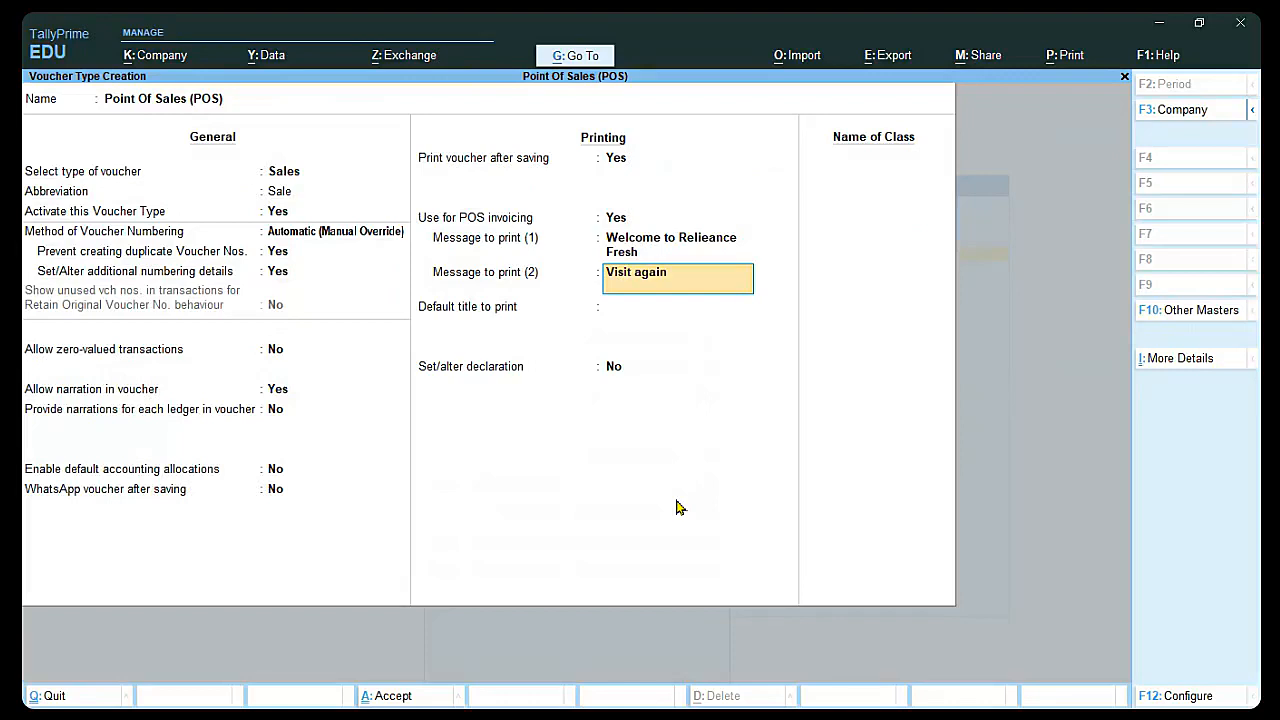
key("BackSpace")
key("BackSpace")
key("BackSpace")
key("BackSpace")
key("BackSpace")
type("Again....!")
key("Return")
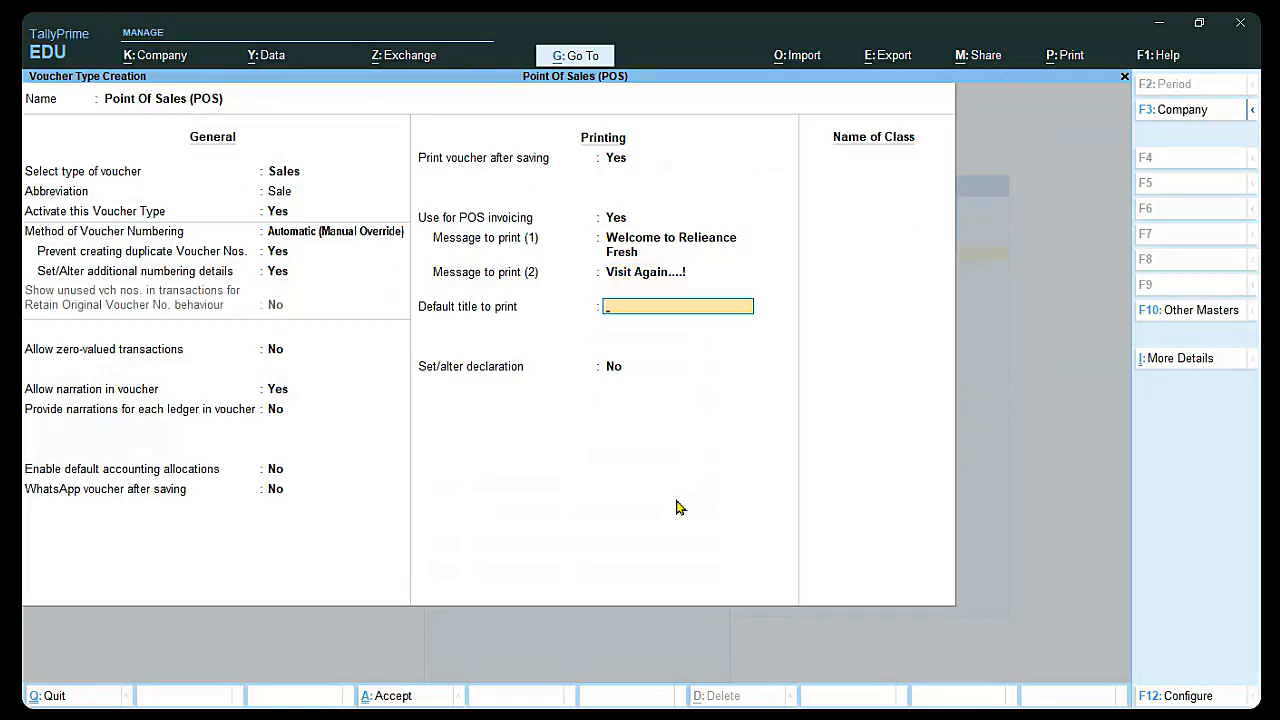
Set the default print title to "Point of Sales" and enable the declaration with its default text
type("Poiny")
key("BackSpace")
type("t of Sales")
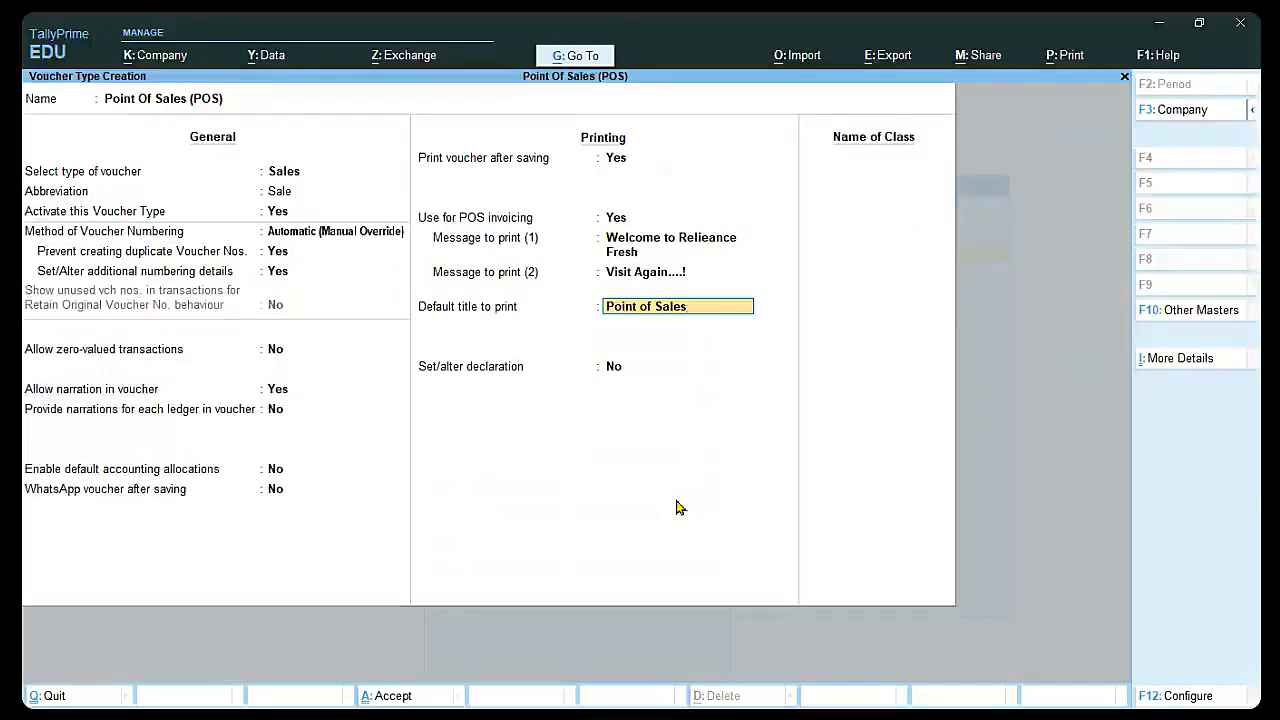
key("Return")
type("y")
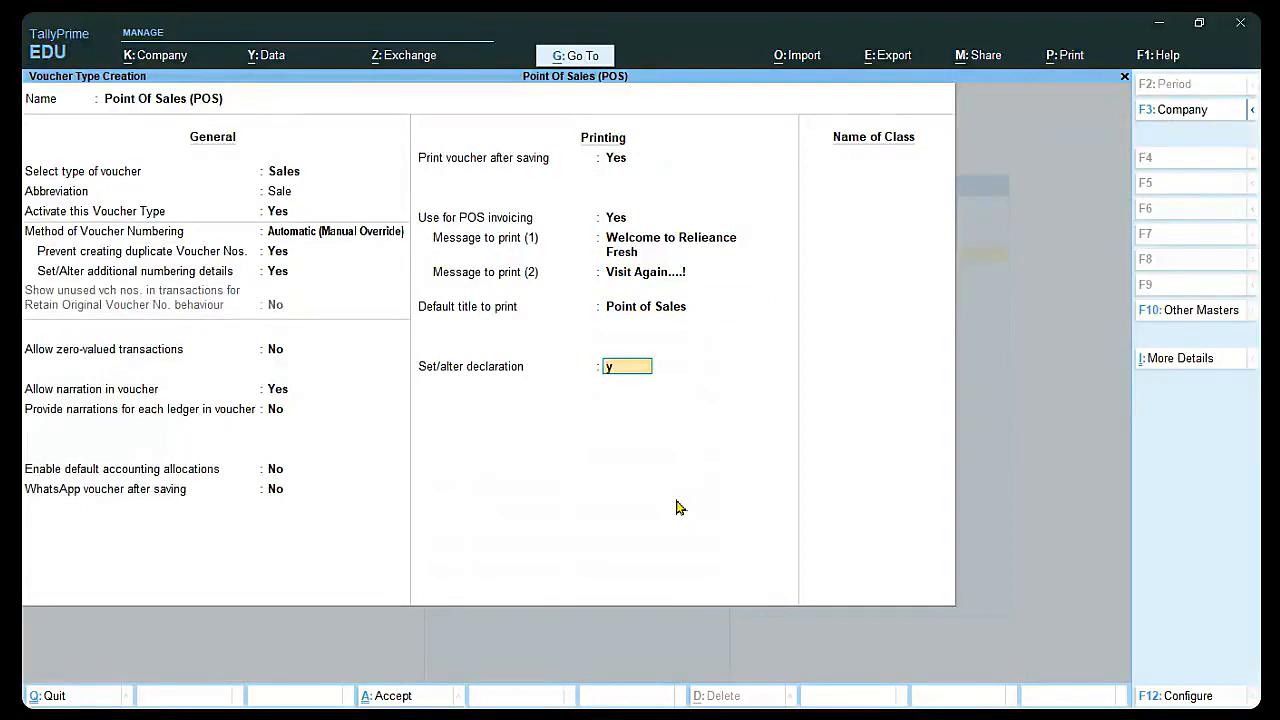
key("Return")
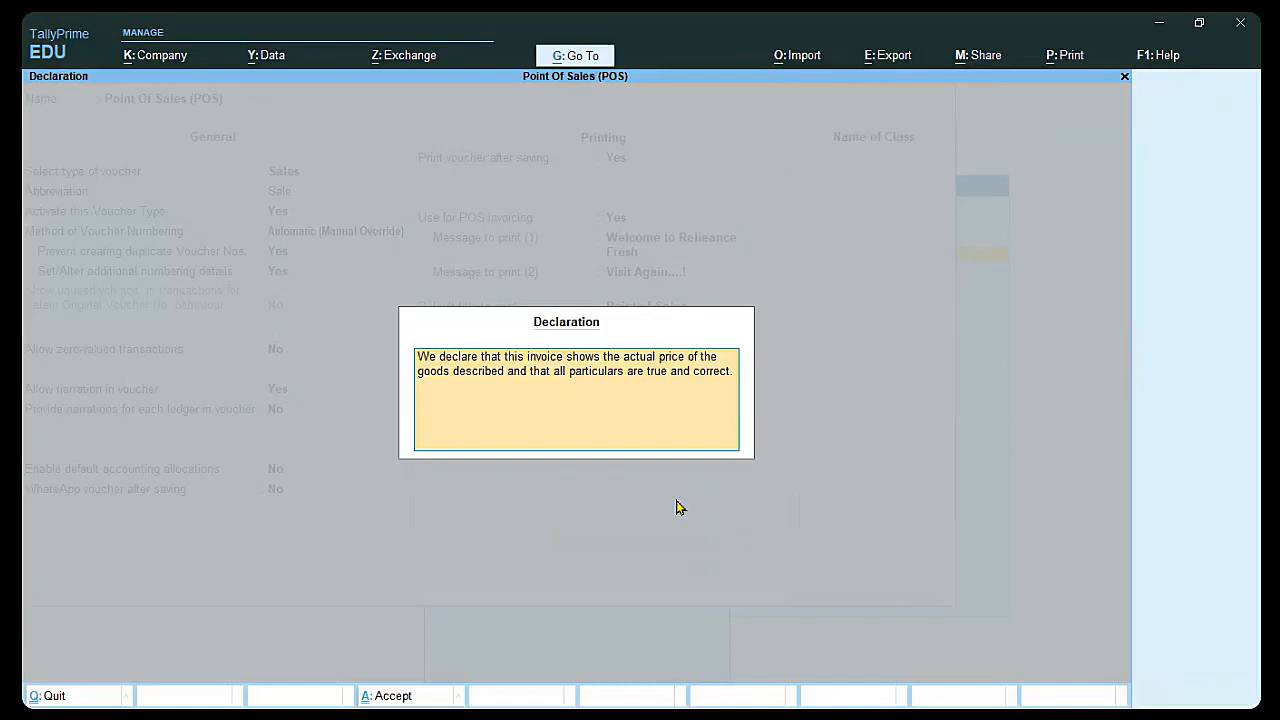
key("Return")
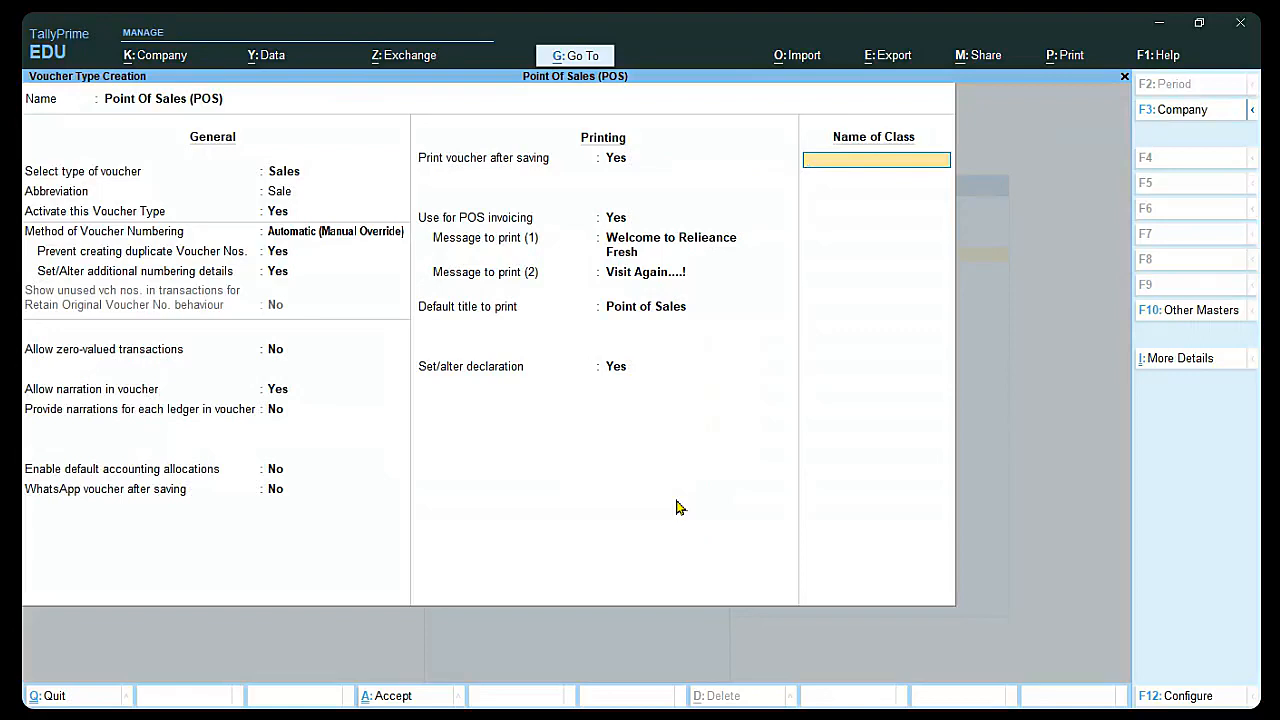
Add a voucher class named Point Of Sales and keep gift vouchers enabled in it
type("Point Of Sales")
key("Return")
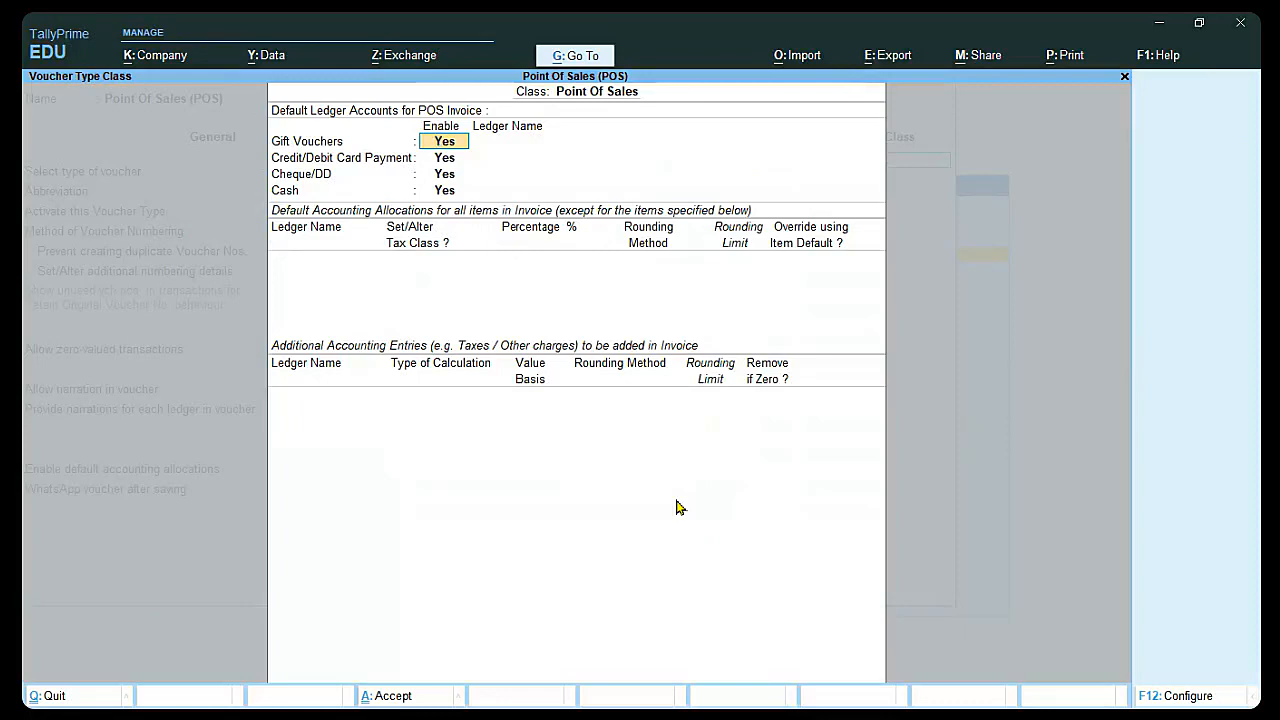
key("Return")
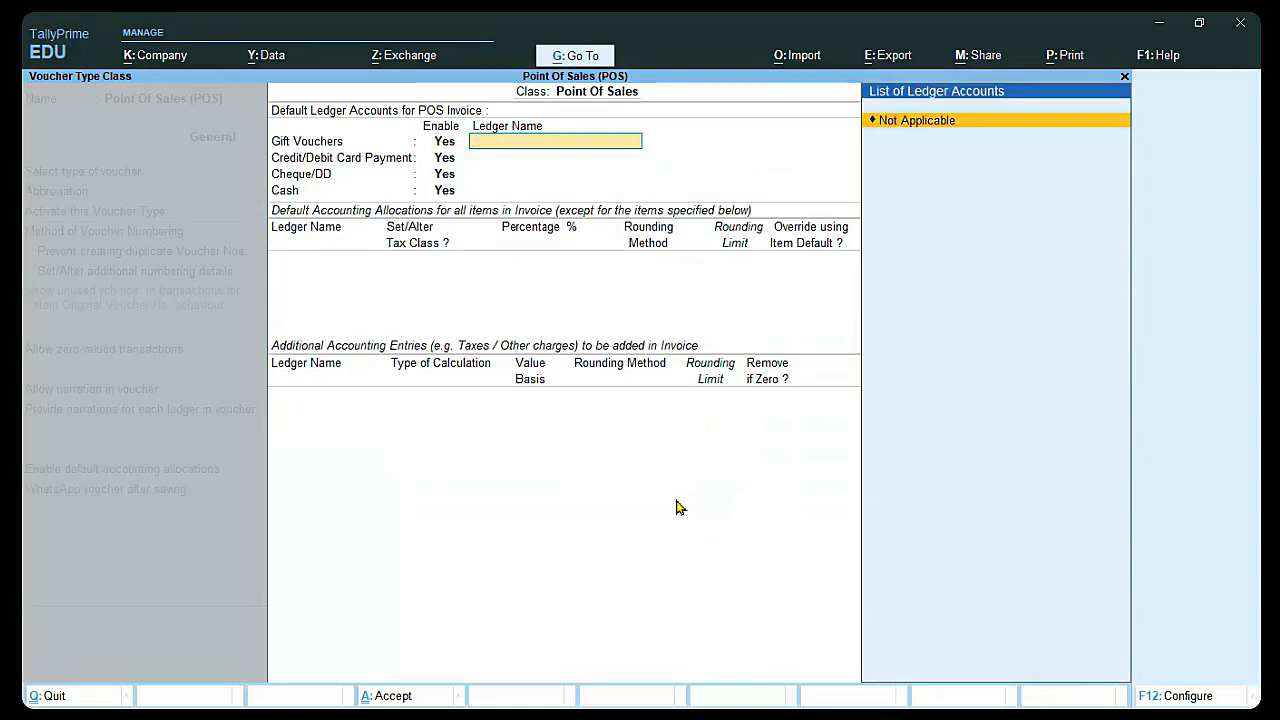
Start a new ledger for the class's gift vouchers and name it "Relieance CashBack Voucher 50 Rs."
key("alt+c")
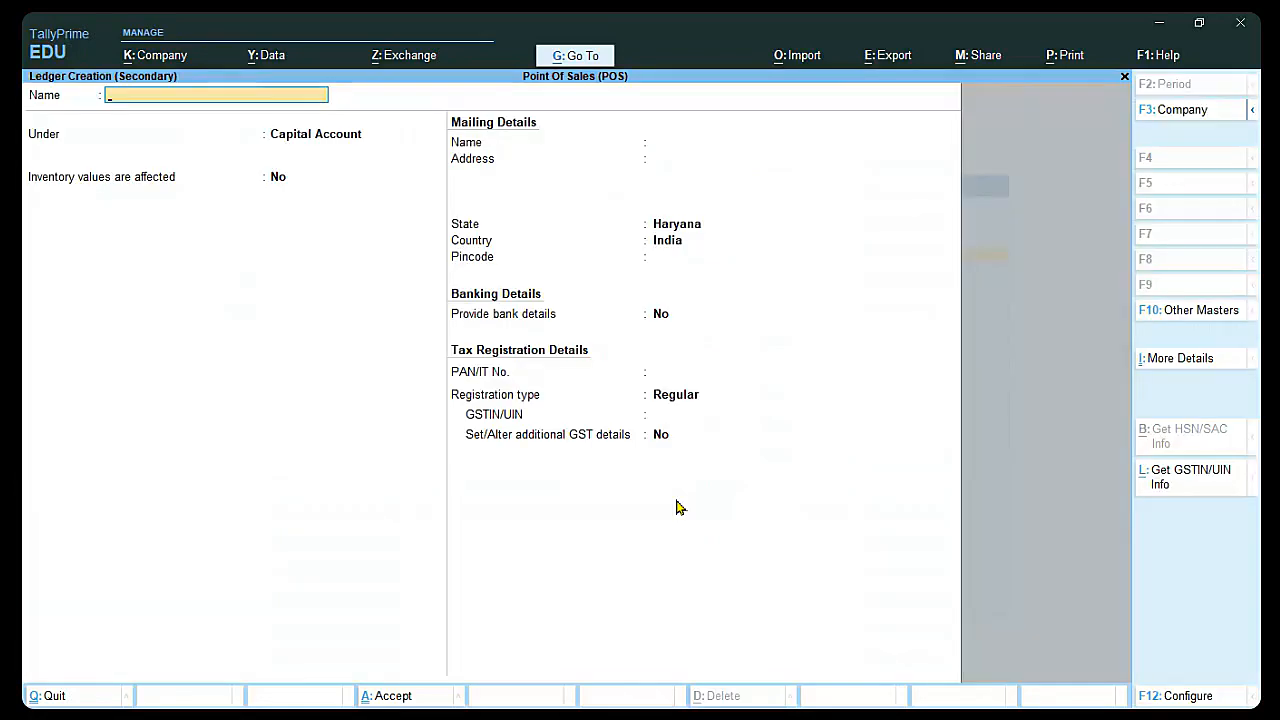
type("Relieance")
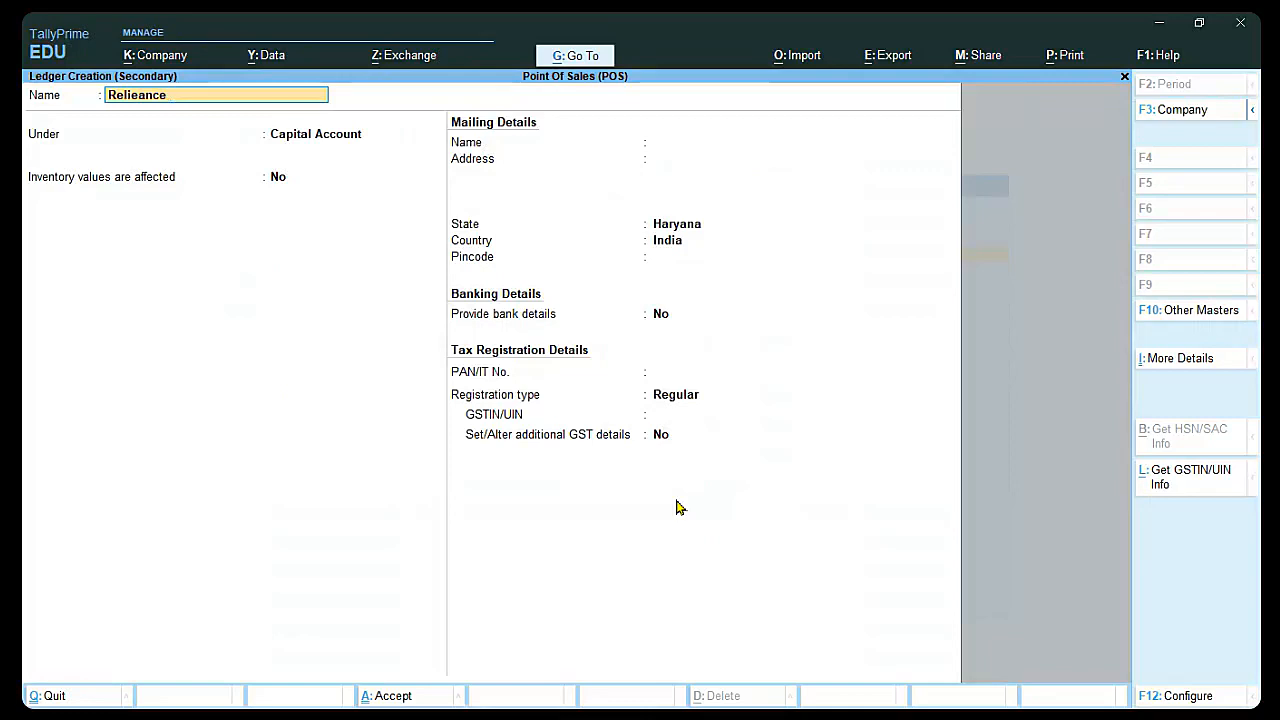
type(" CashBack")
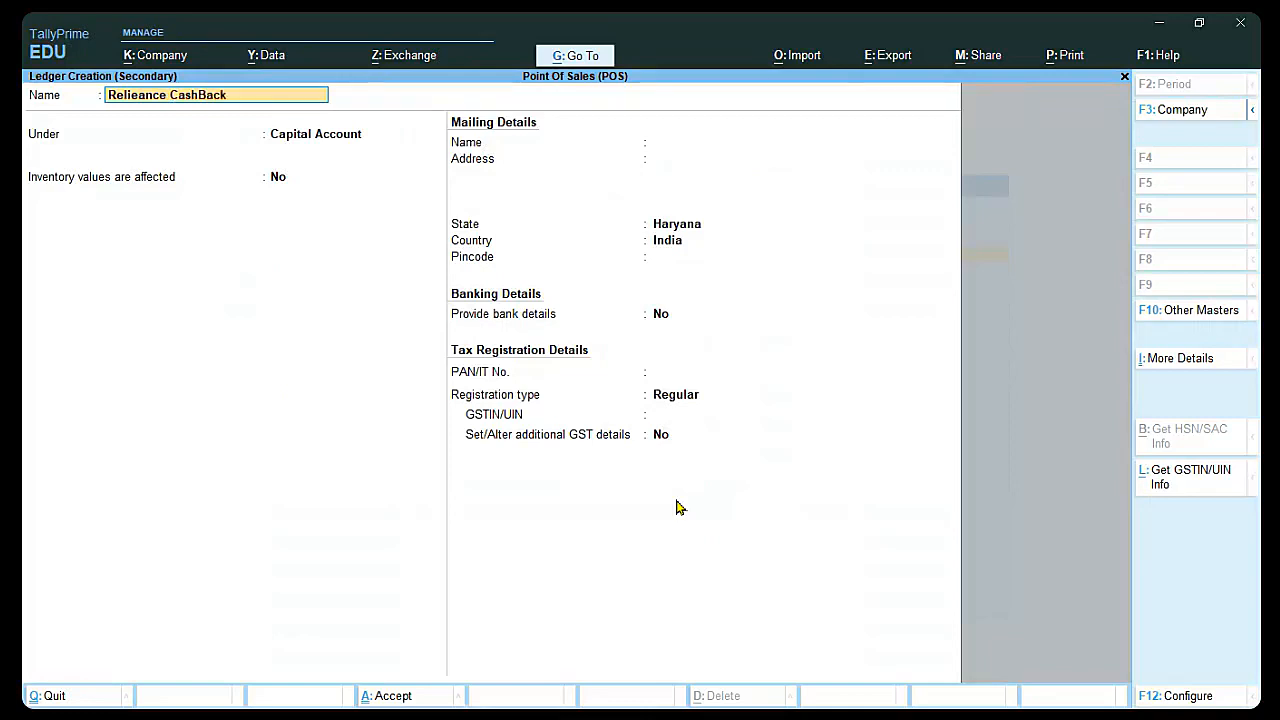
type("  Voucher 50")
key("ctrl")
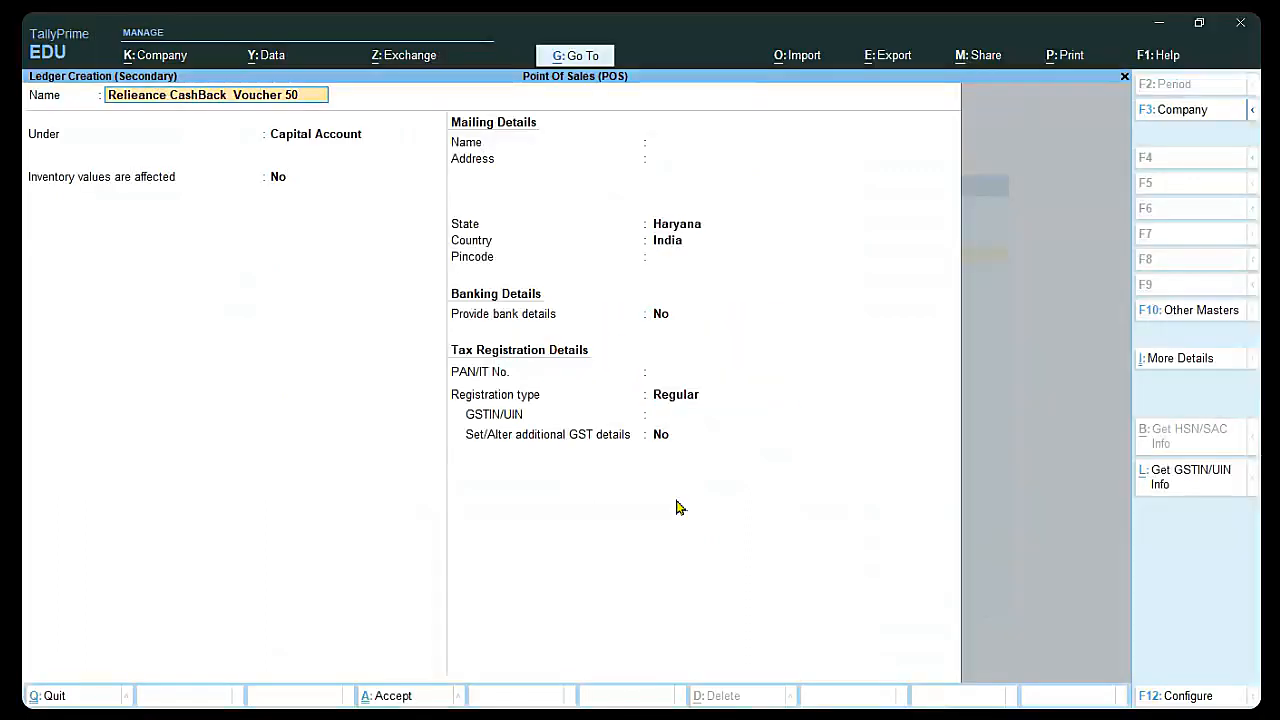
type("R")
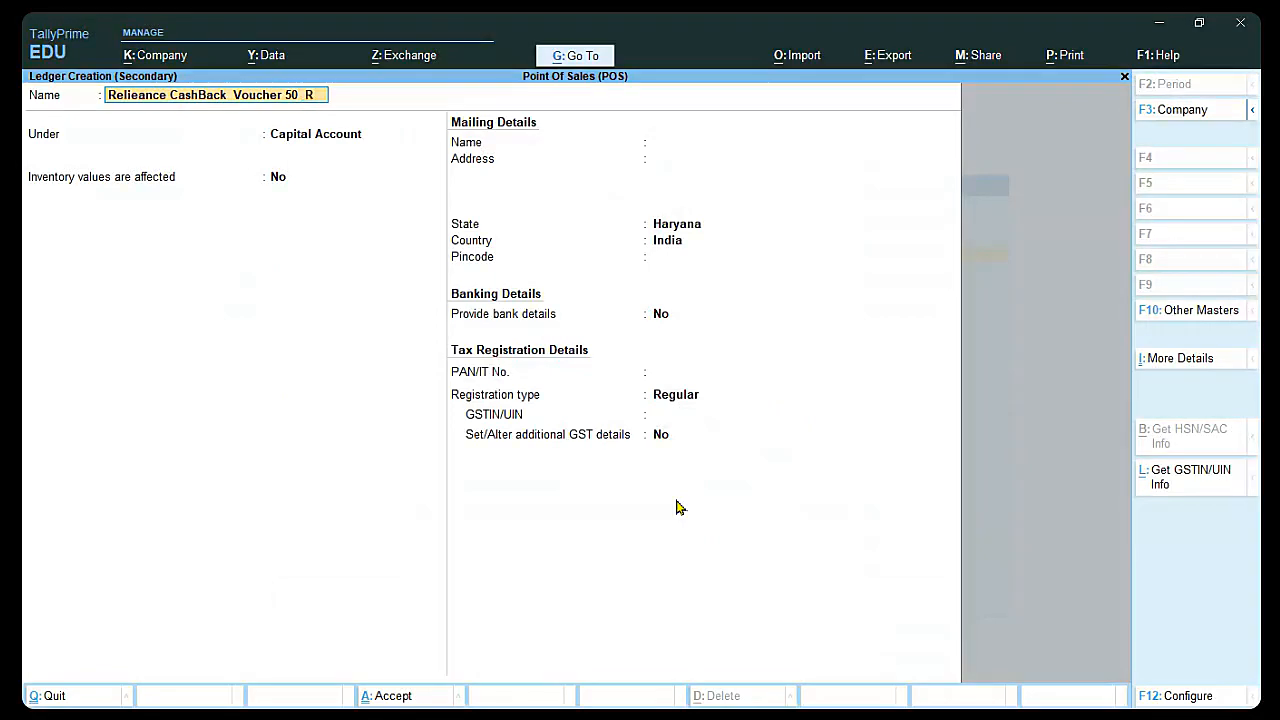
type("s.")
key("Return")
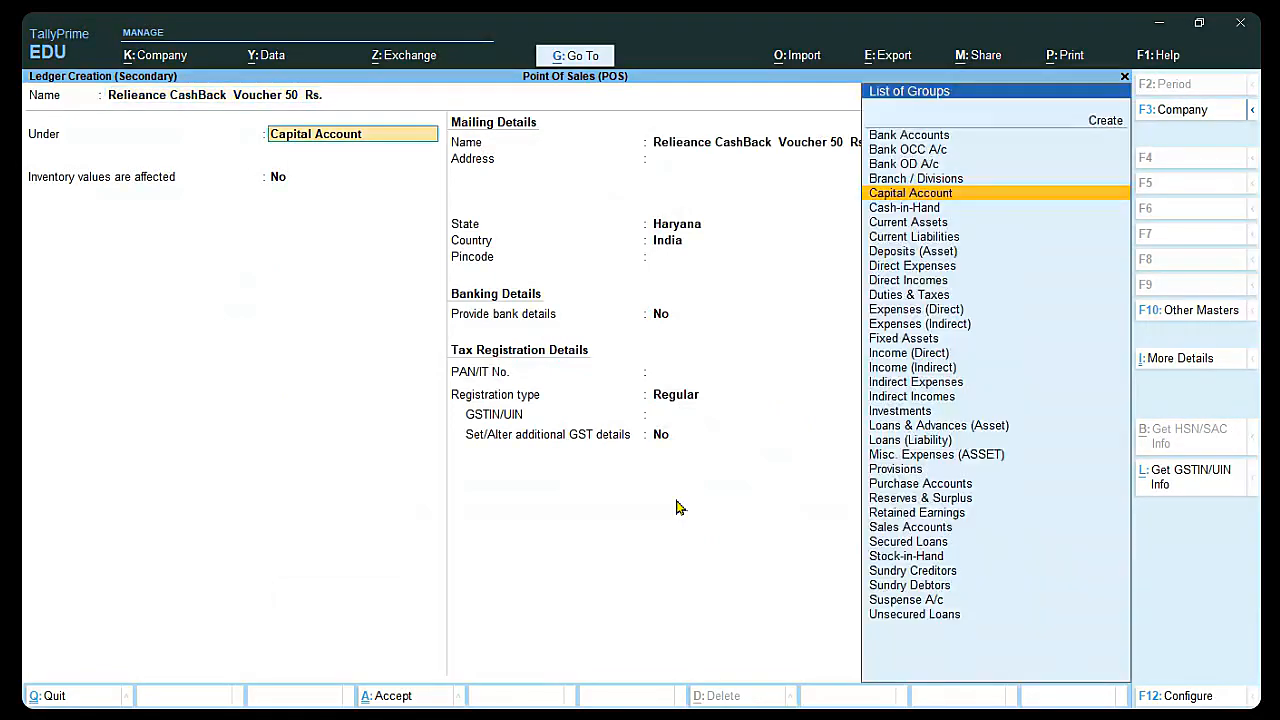
Place the gift voucher ledger under Sundry Debtors, save it with the remaining defaults, and assign it to Gift Vouchers
type("Sun")
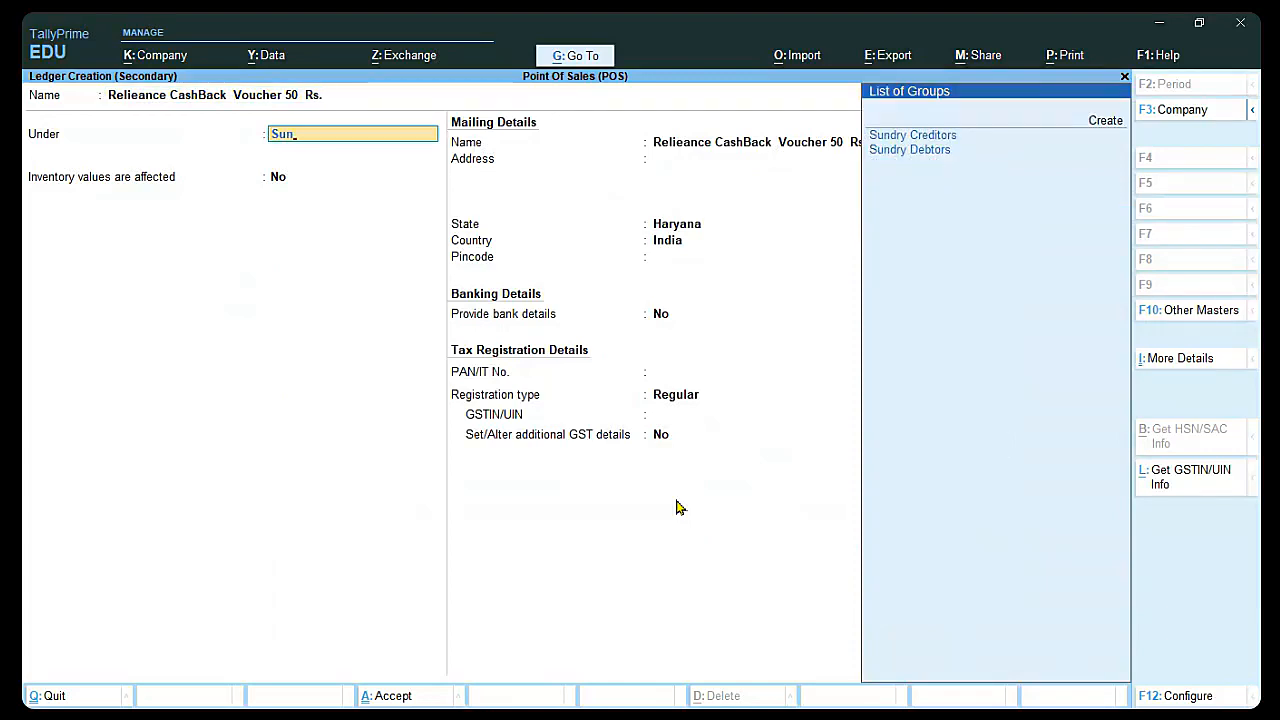
key("Down")
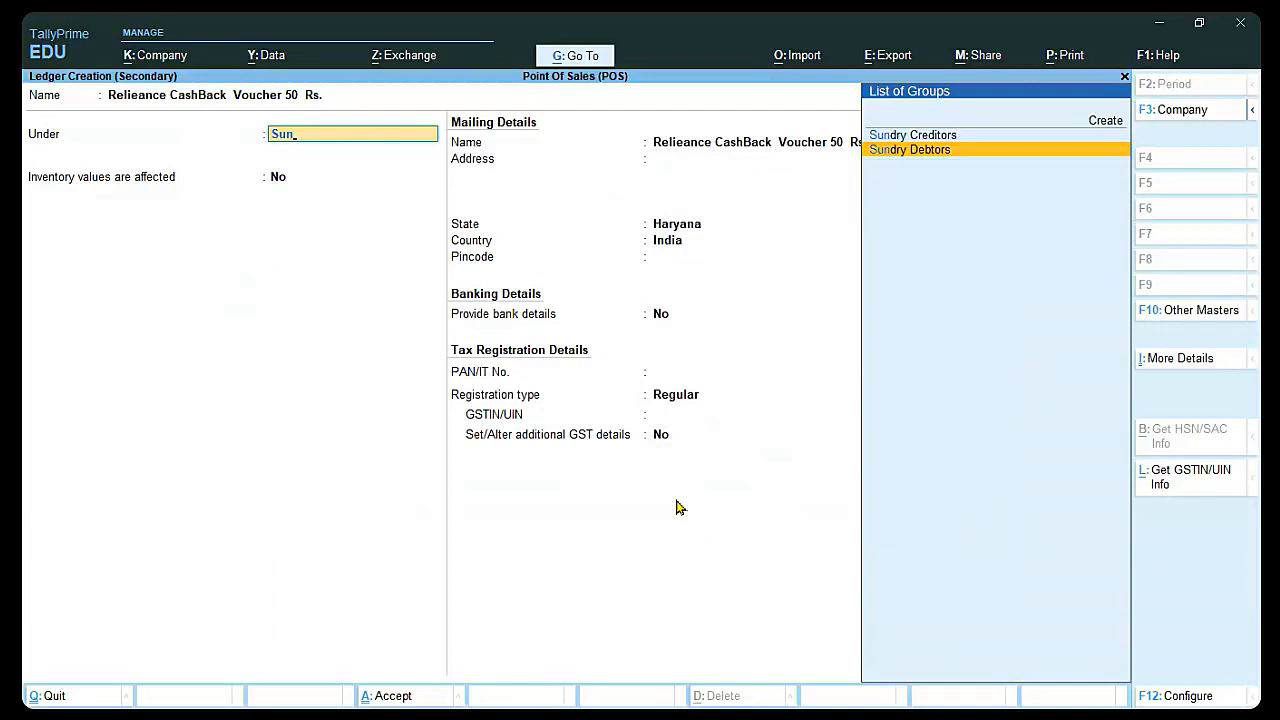
key("Return")
key("ctrl+a")
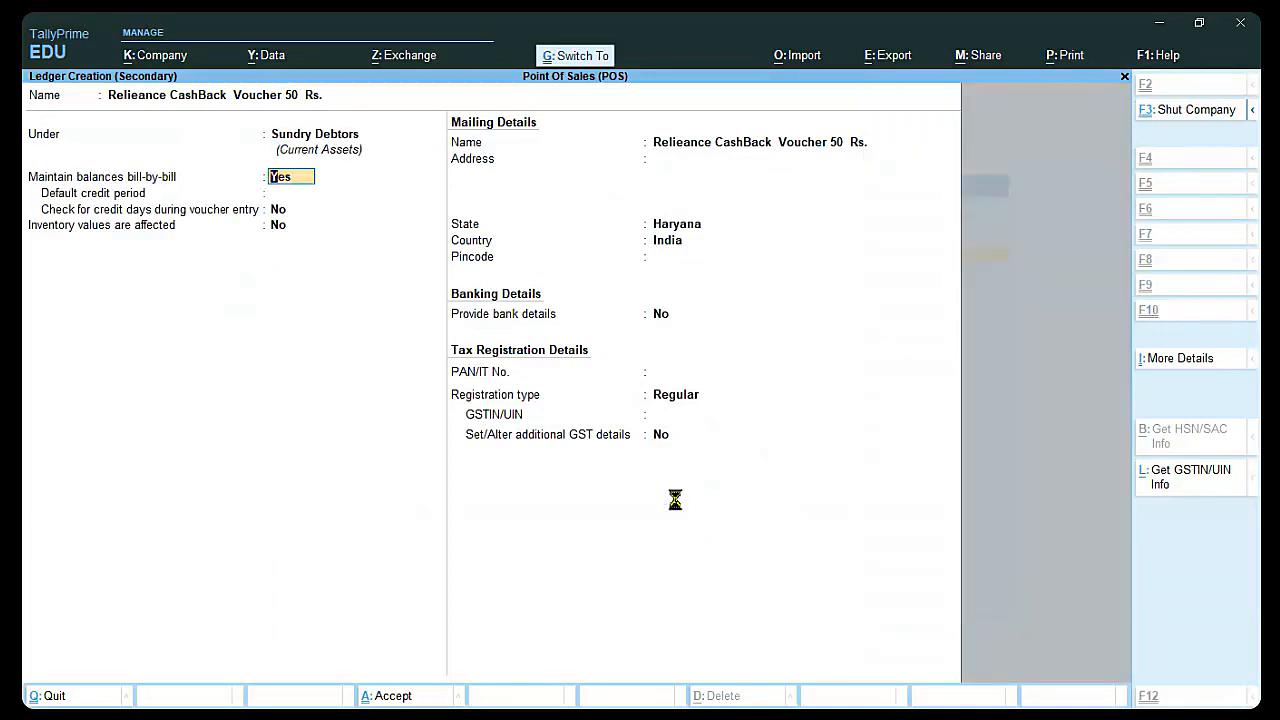
key("Return")
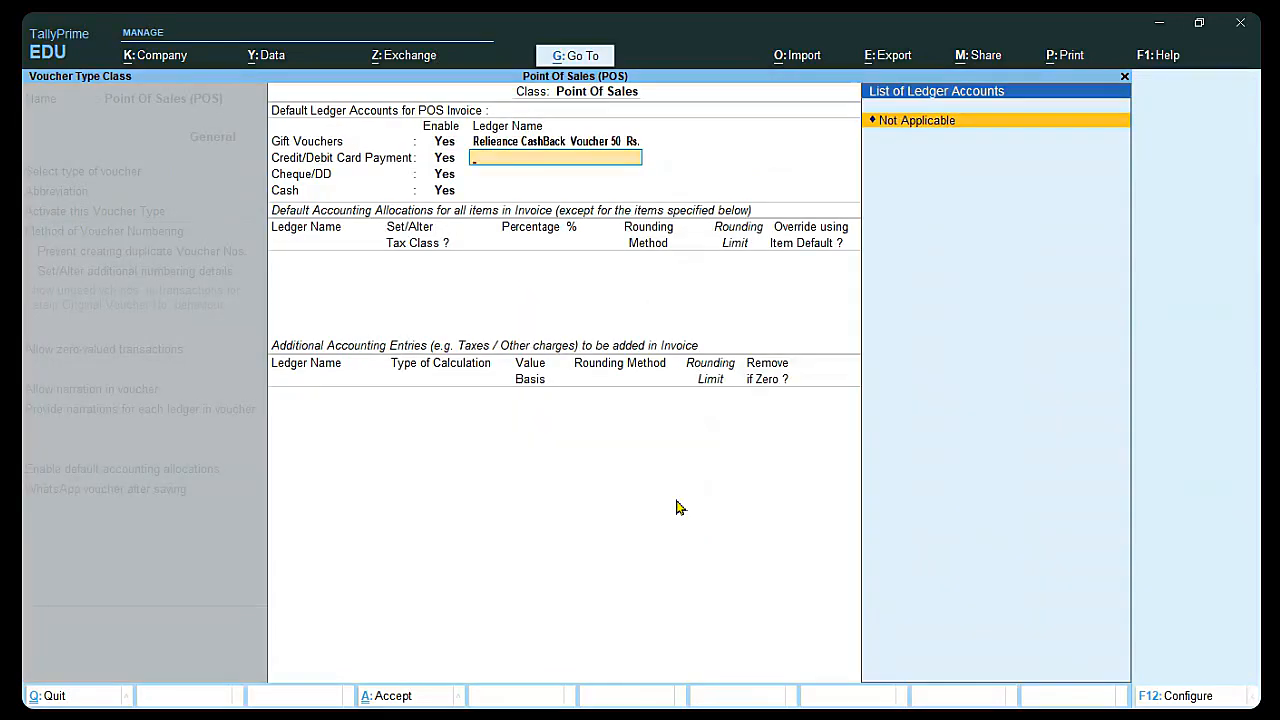